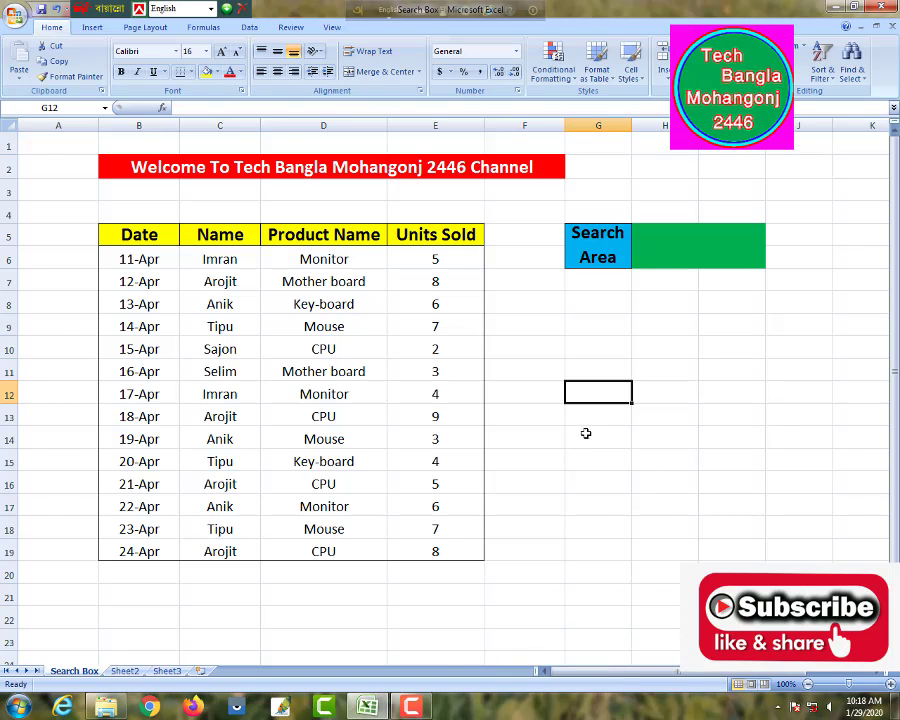
Highlight the Product Name cells from row 10 down, then select an empty cell below the Search Area.
left_click(607, 459)
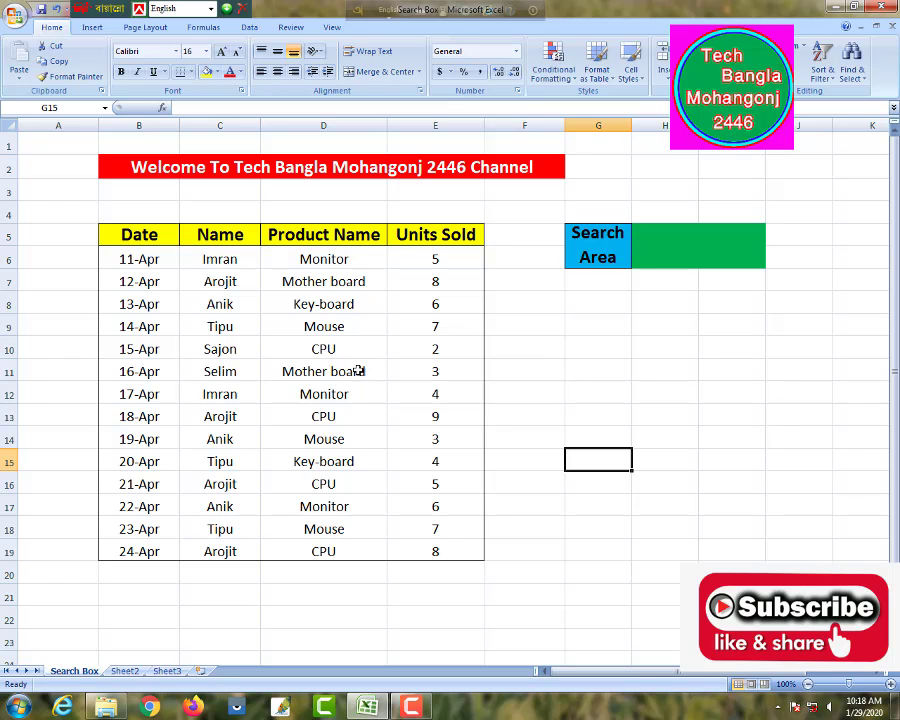
mouse_move(343, 348)
left_mouse_down()
mouse_move(355, 441)
mouse_move(344, 537)
left_mouse_up()
left_click(538, 446)
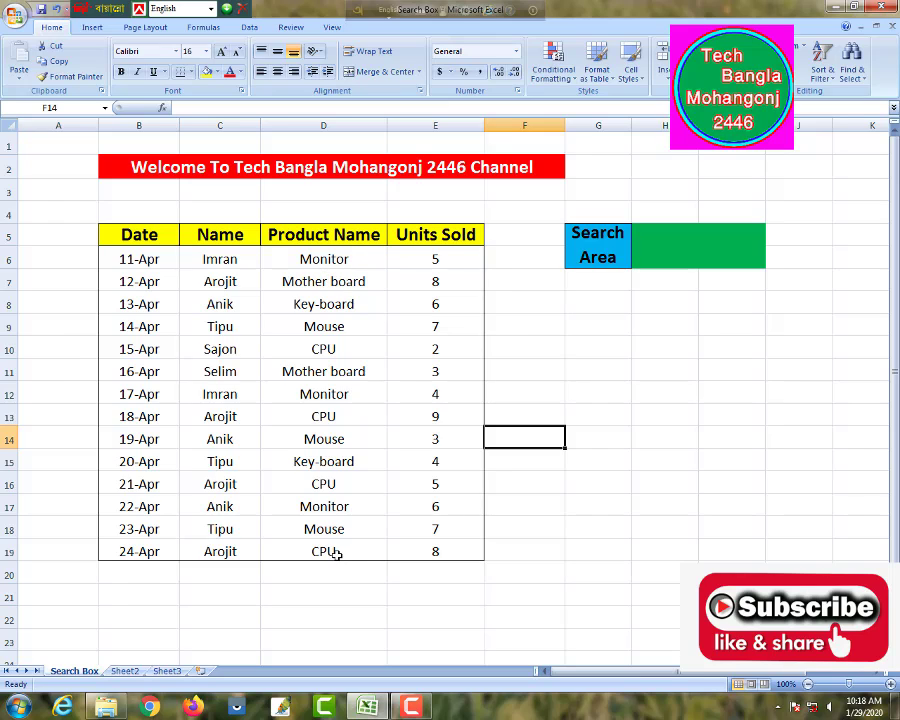
left_click(585, 480)
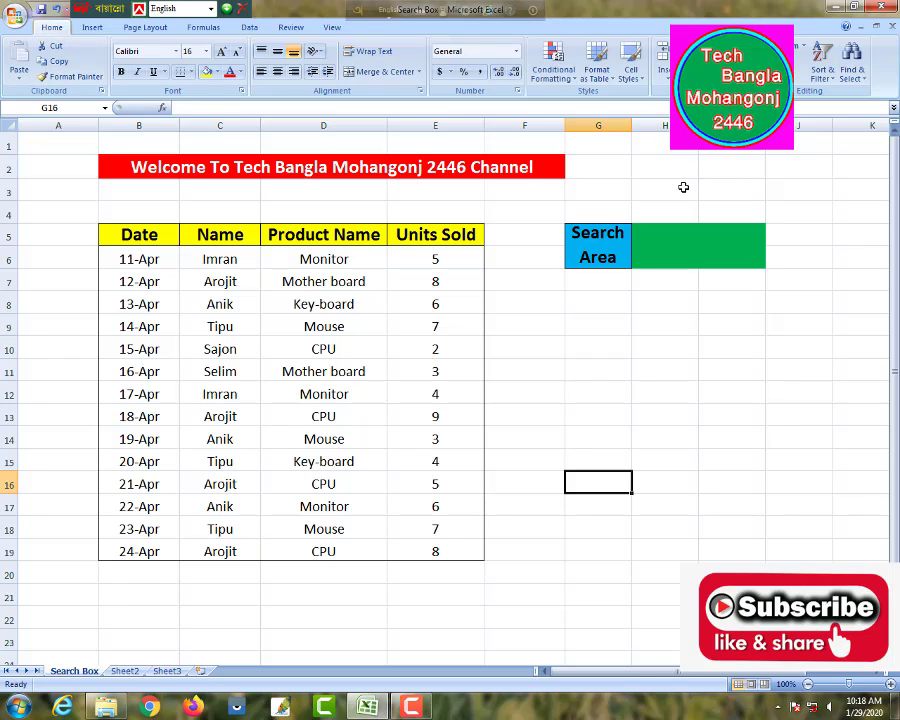
Open Find and Replace with cpu as the search term, moved off the table.
left_click(853, 75)
left_click(800, 90)
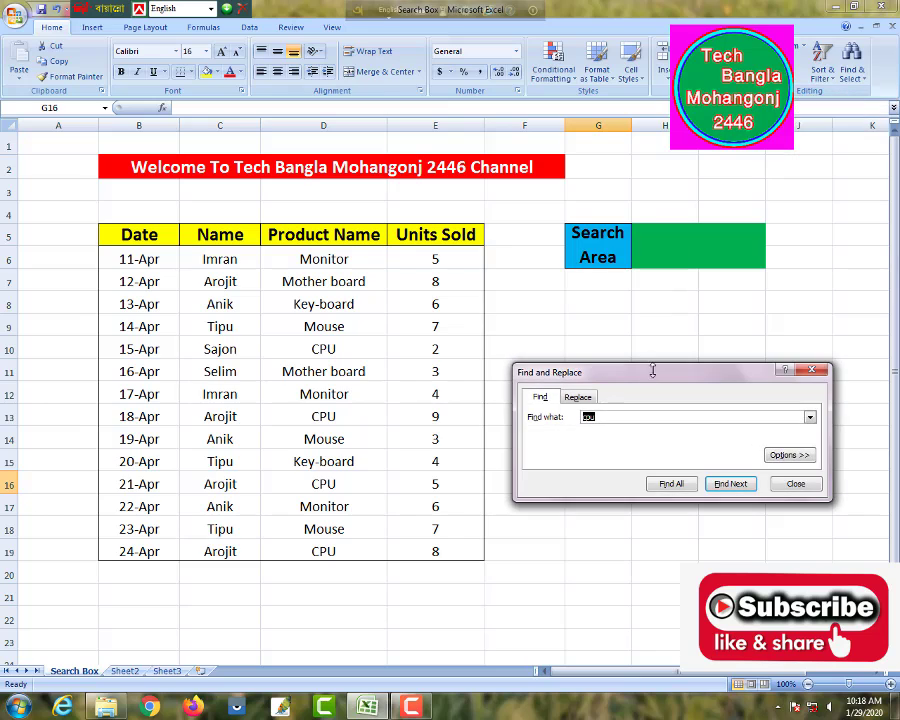
left_click_drag(652, 371, 662, 316)
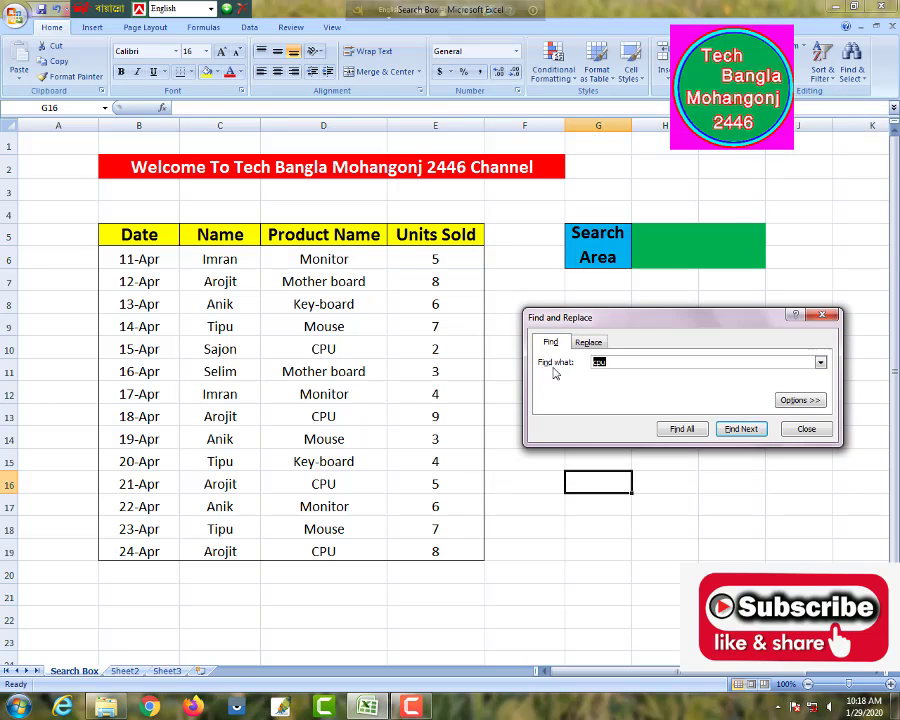
left_click(618, 362)
Step through each CPU match in Product Name until the search wraps to the first.
left_click(750, 432)
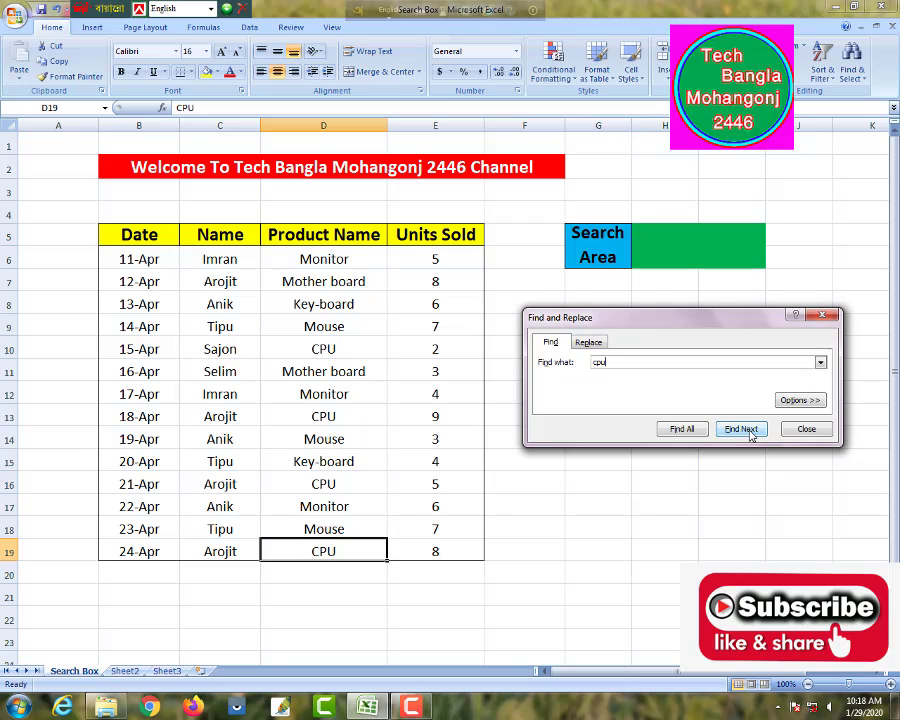
left_click(750, 432)
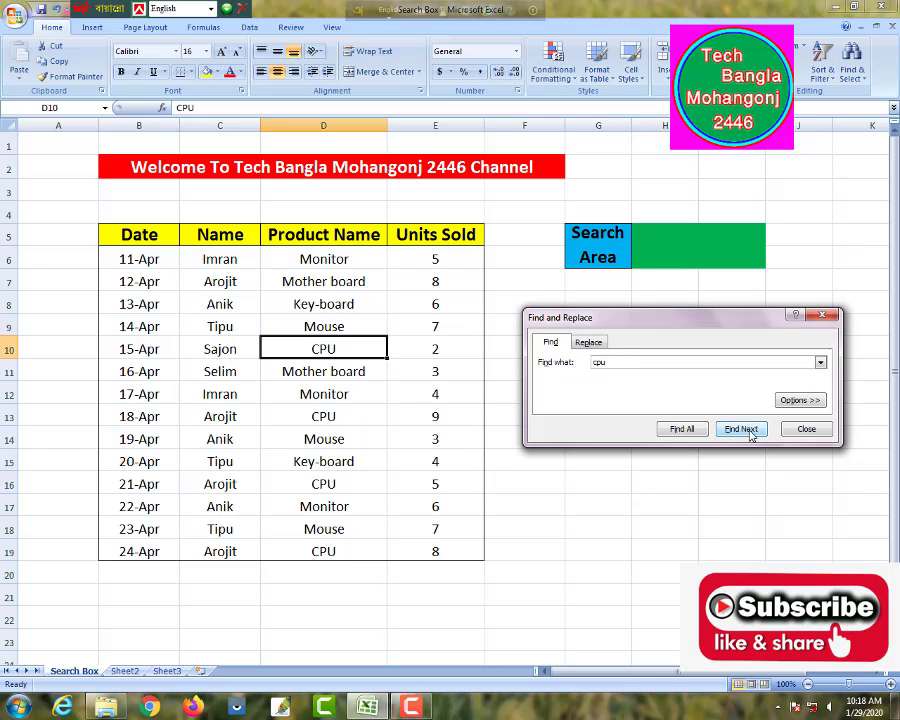
left_click(750, 432)
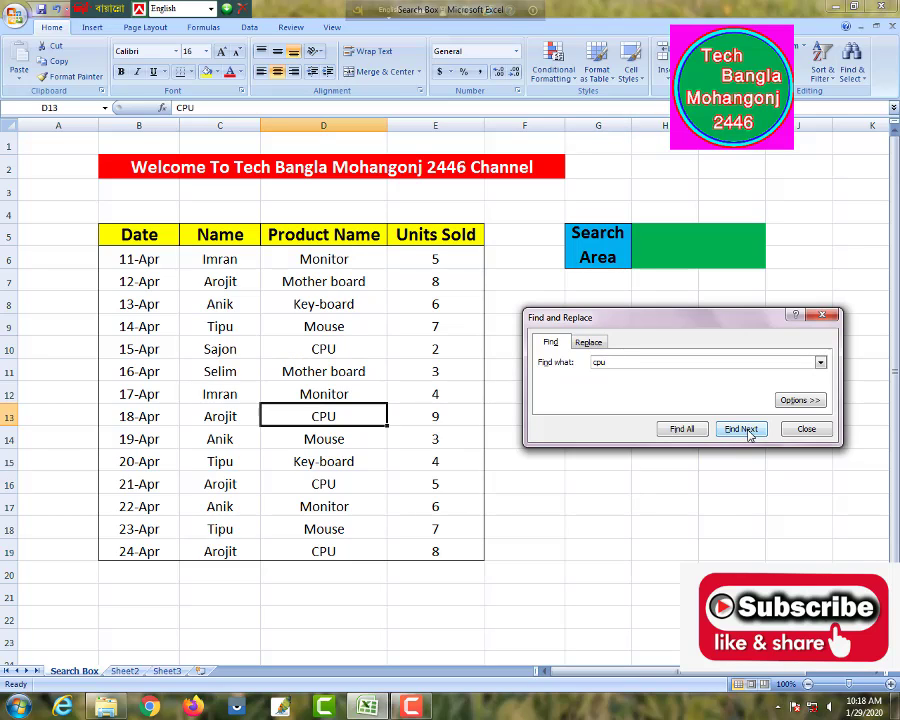
left_click(750, 432)
left_click(750, 432)
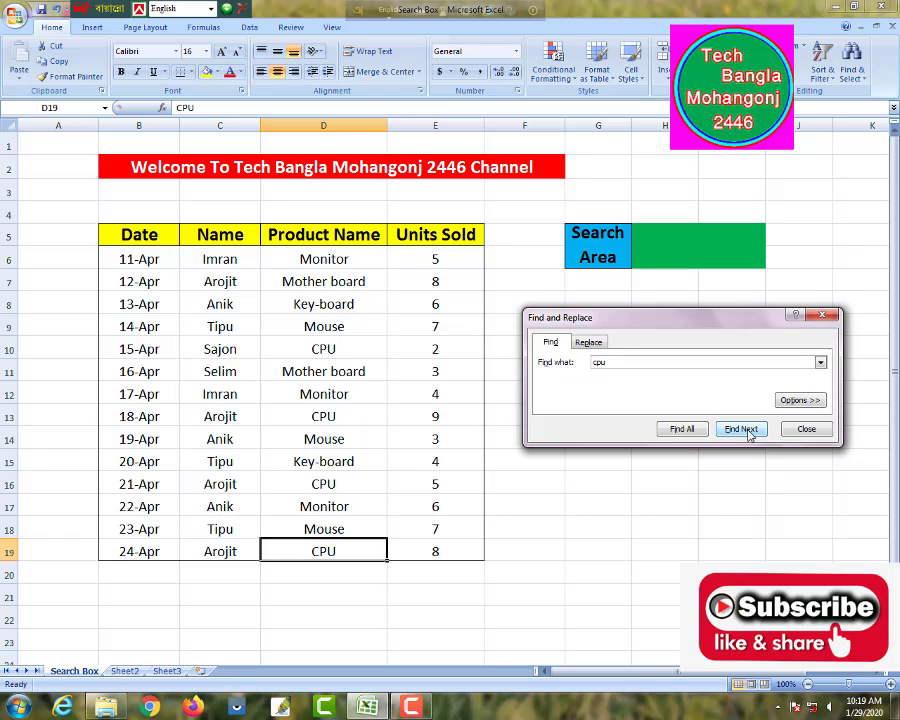
left_click(749, 432)
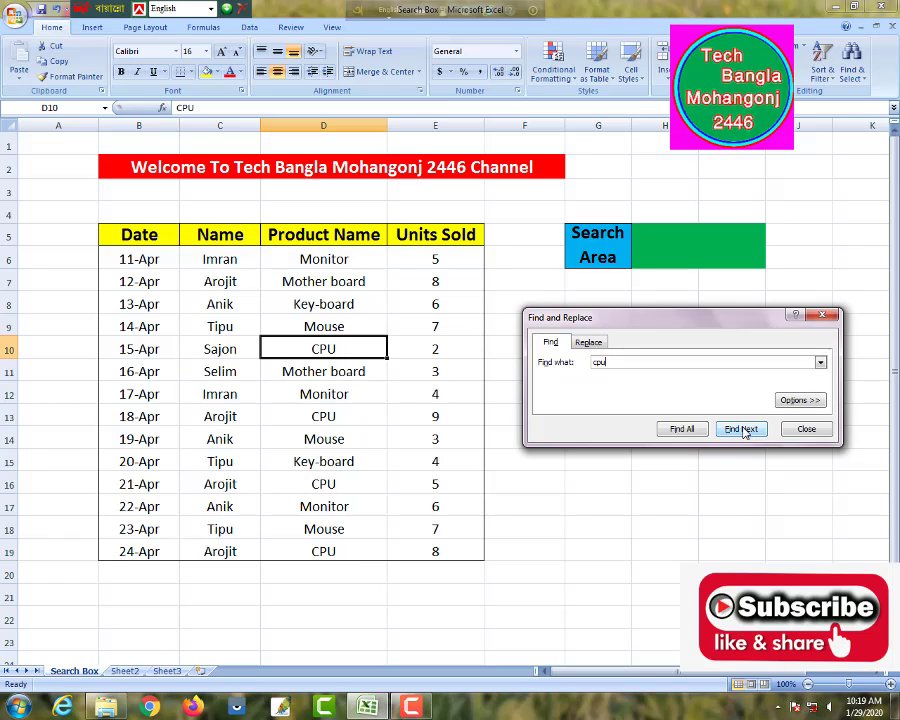
Close Find and enter cpu in Search Area H5, turning the four CPU product cells blue.
left_click(825, 318)
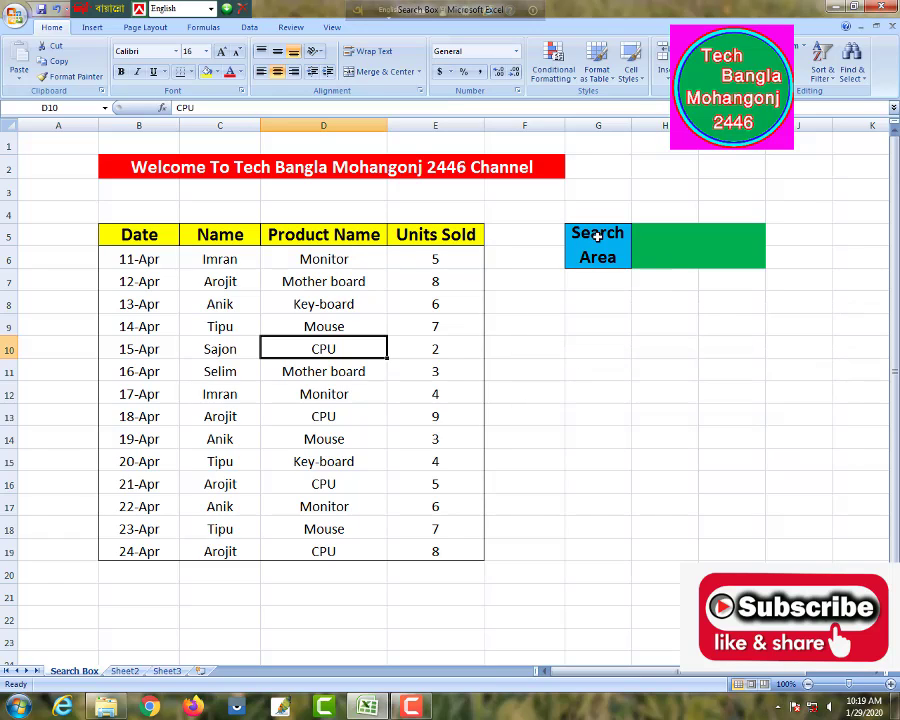
left_click(696, 243)
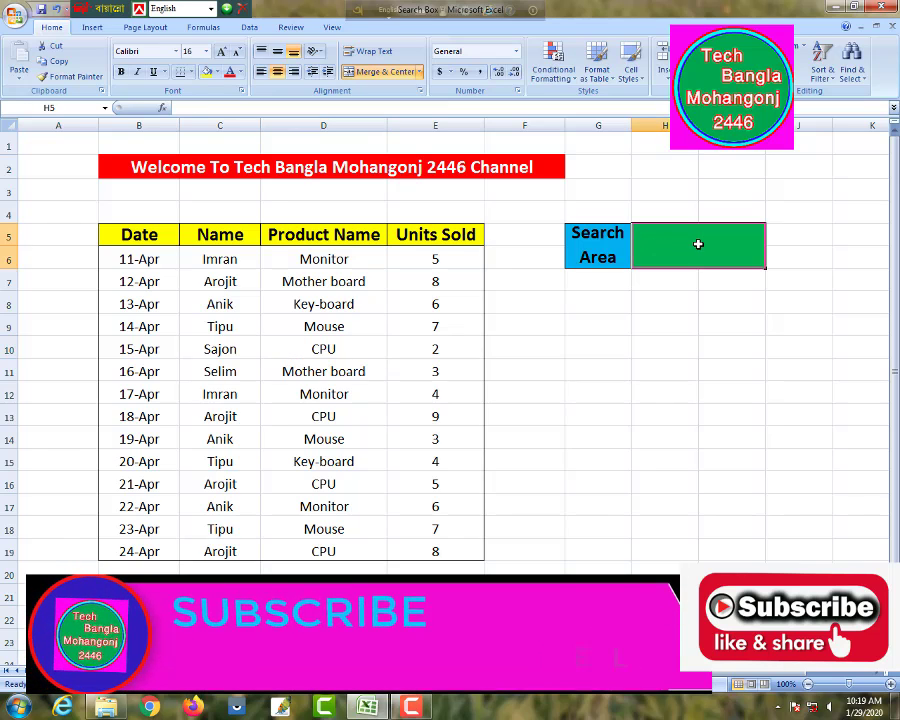
type("cpu")
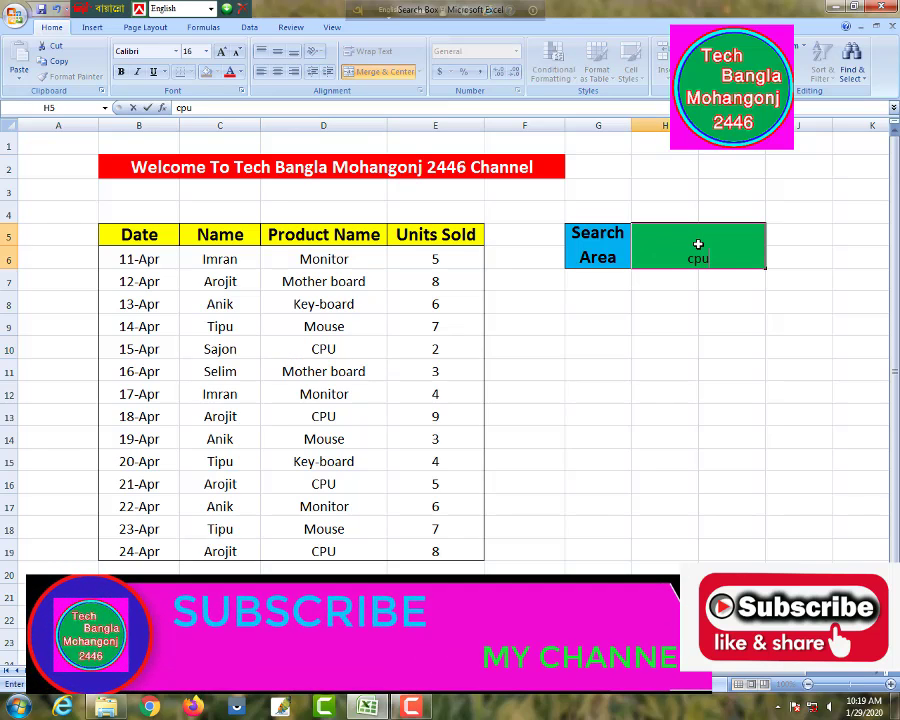
key("Return")
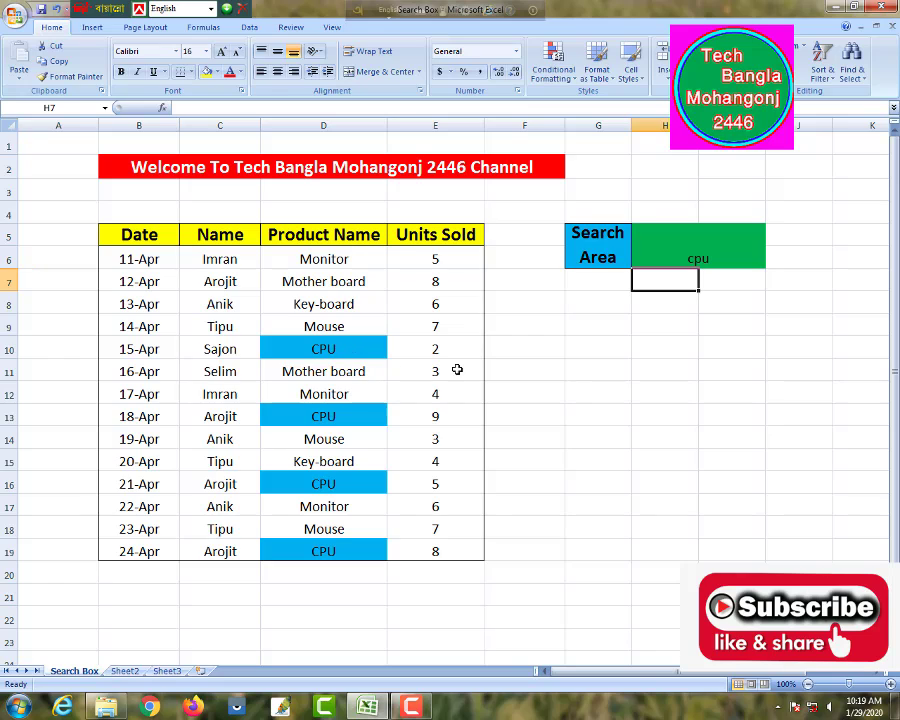
left_click(551, 393)
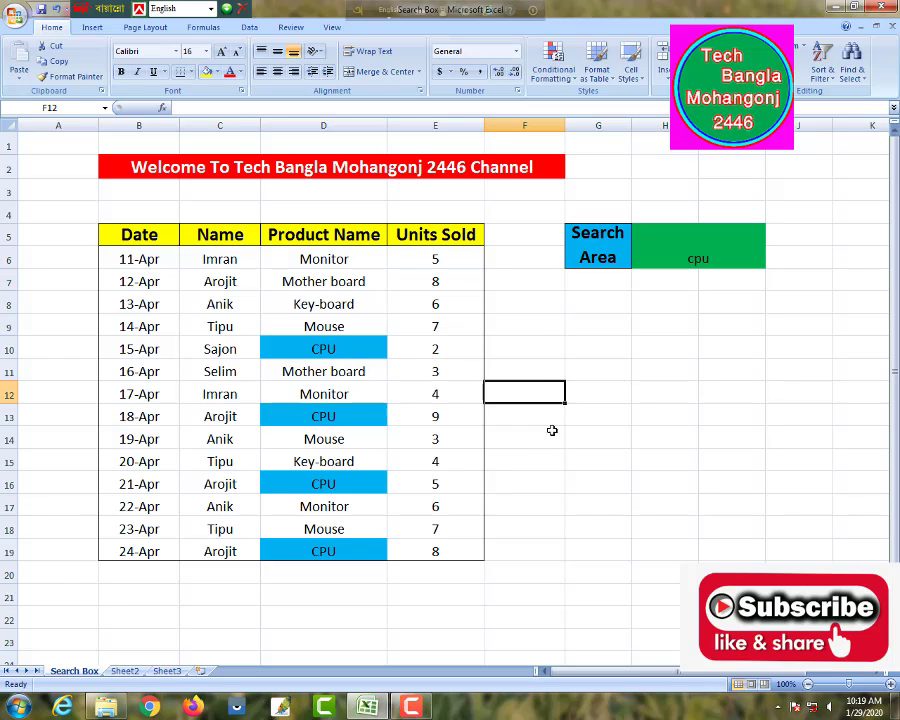
Select an empty cell away from the table, with the CPU cells no longer highlighted.
left_click(598, 409)
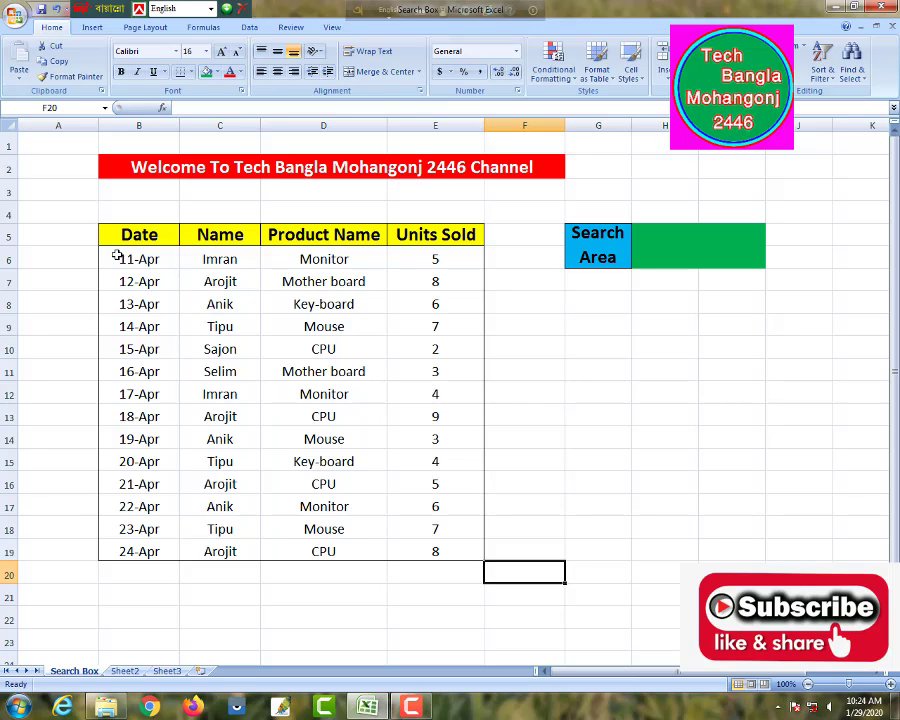
Select B6:E19 and start a New Rule from Conditional Formatting.
left_click_drag(117, 257, 404, 550)
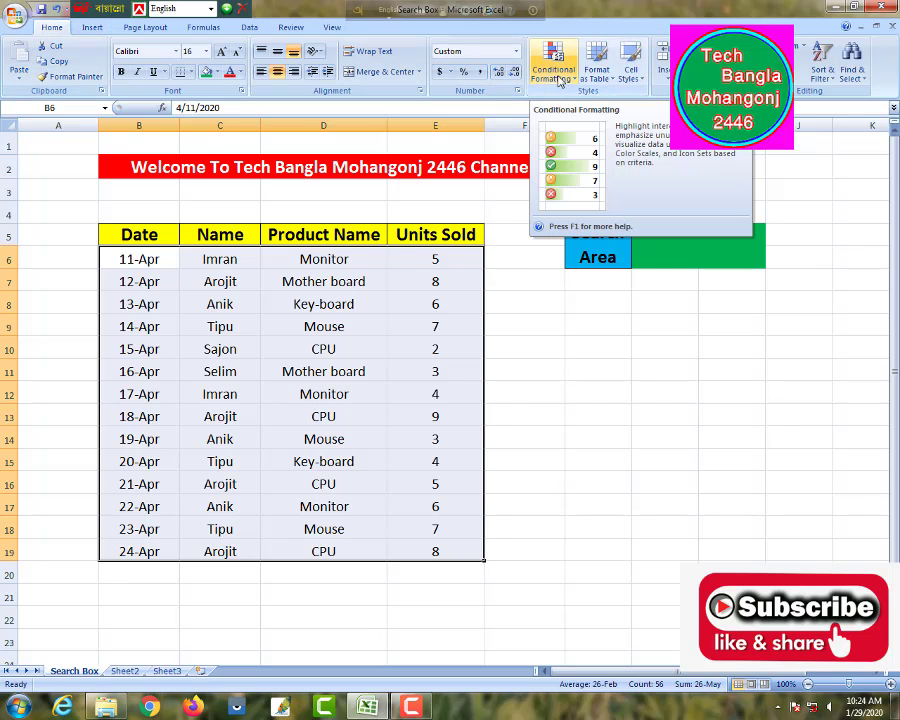
left_click(560, 80)
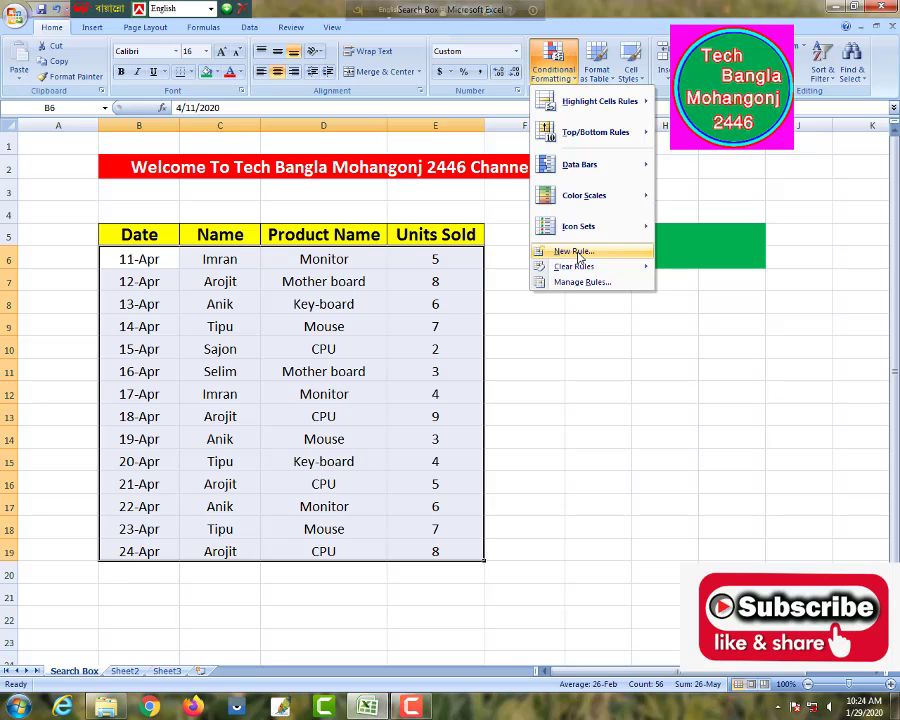
left_click(580, 254)
mouse_move(565, 268)
left_mouse_down()
mouse_move(726, 258)
mouse_move(648, 209)
left_mouse_up()
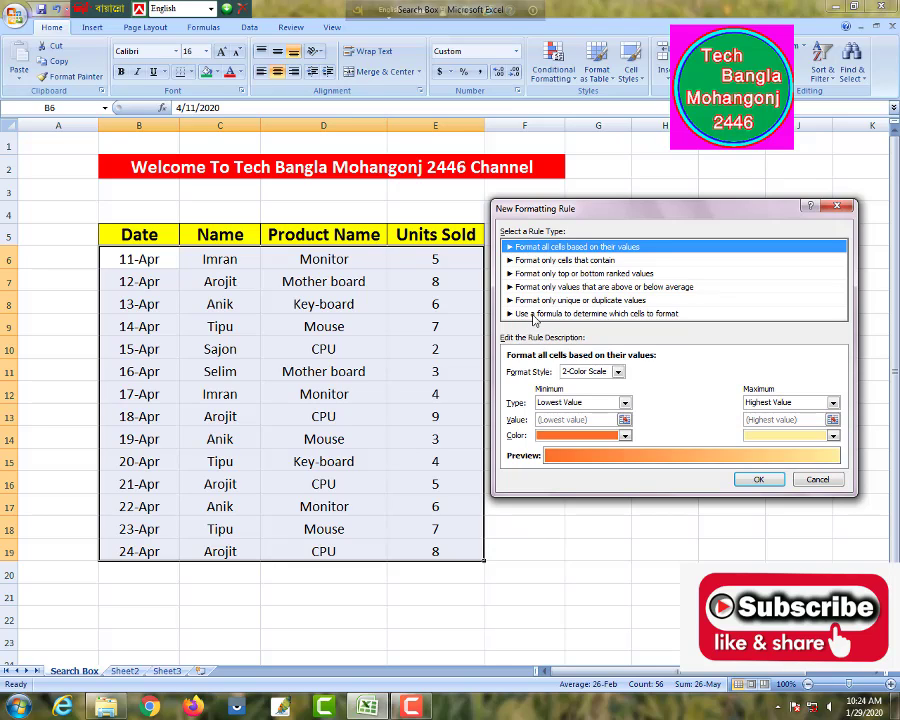
Choose 'Use a formula to determine which cells to format' and begin the formula with =.
left_click(534, 315)
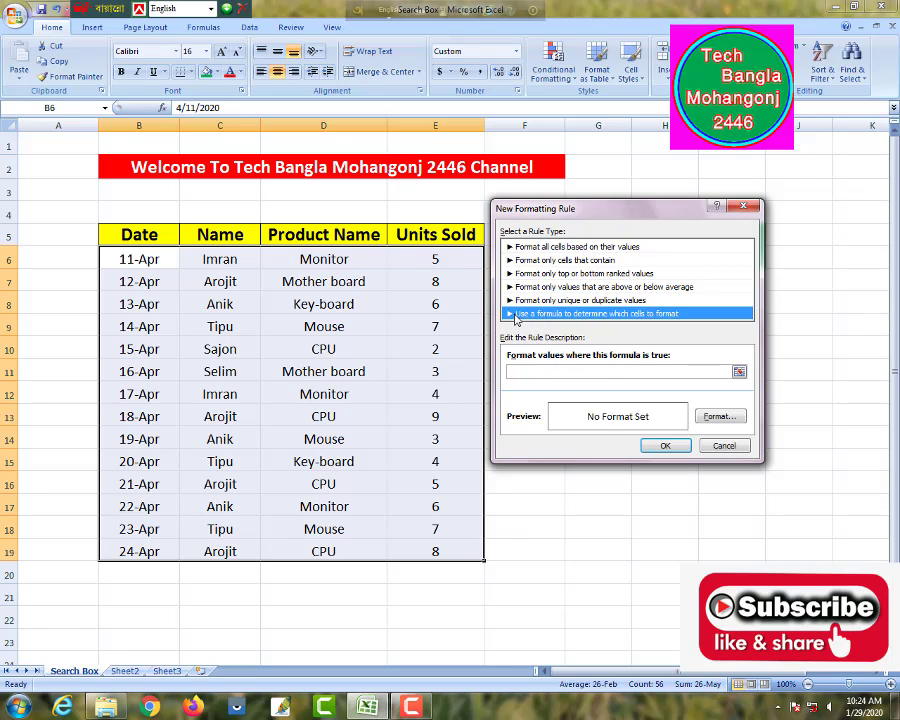
left_click_drag(592, 208, 617, 283)
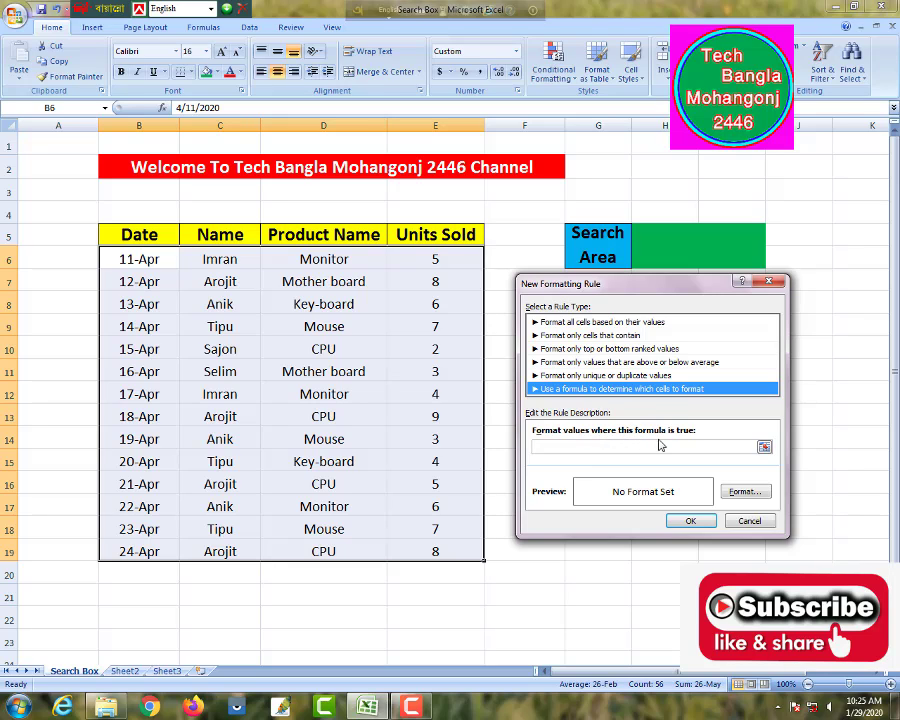
left_click(545, 447)
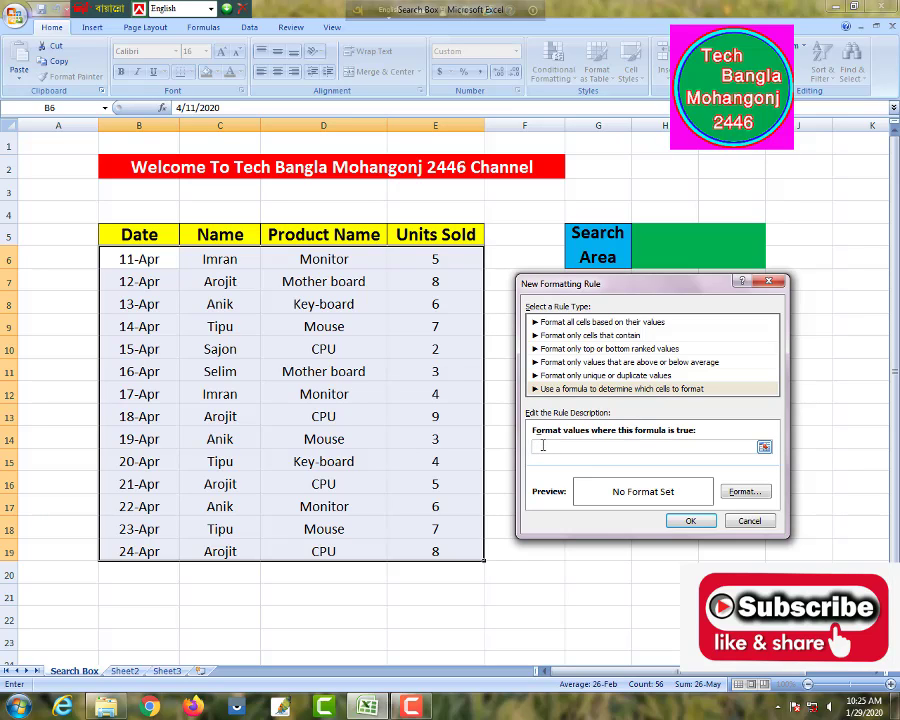
type("=")
left_click_drag(637, 292, 640, 312)
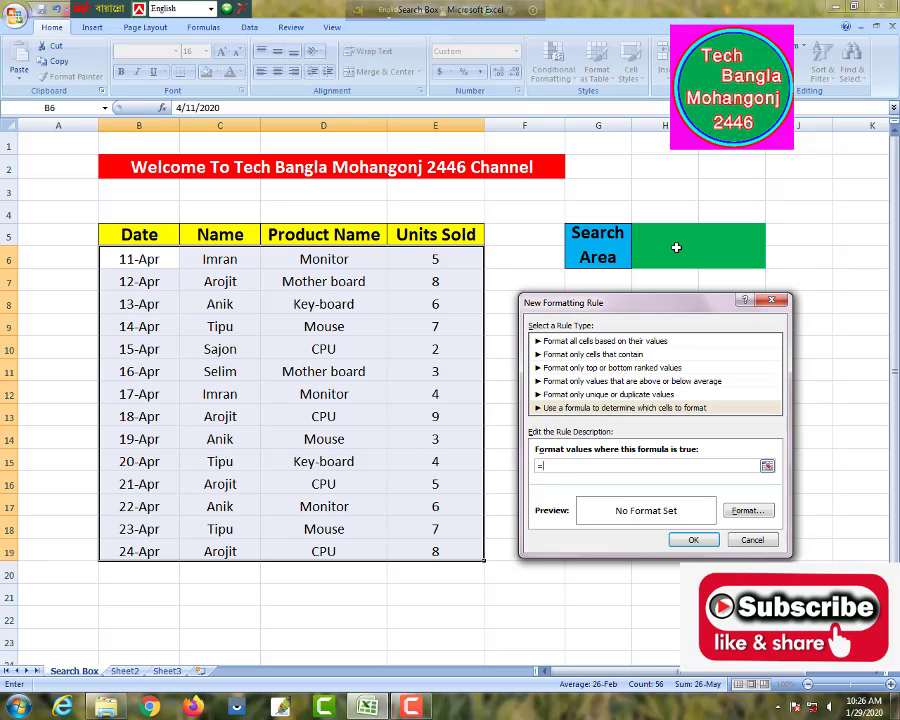
Build the rule formula =$H$5=B6 comparing each table cell with Search Area H5.
left_click(676, 247)
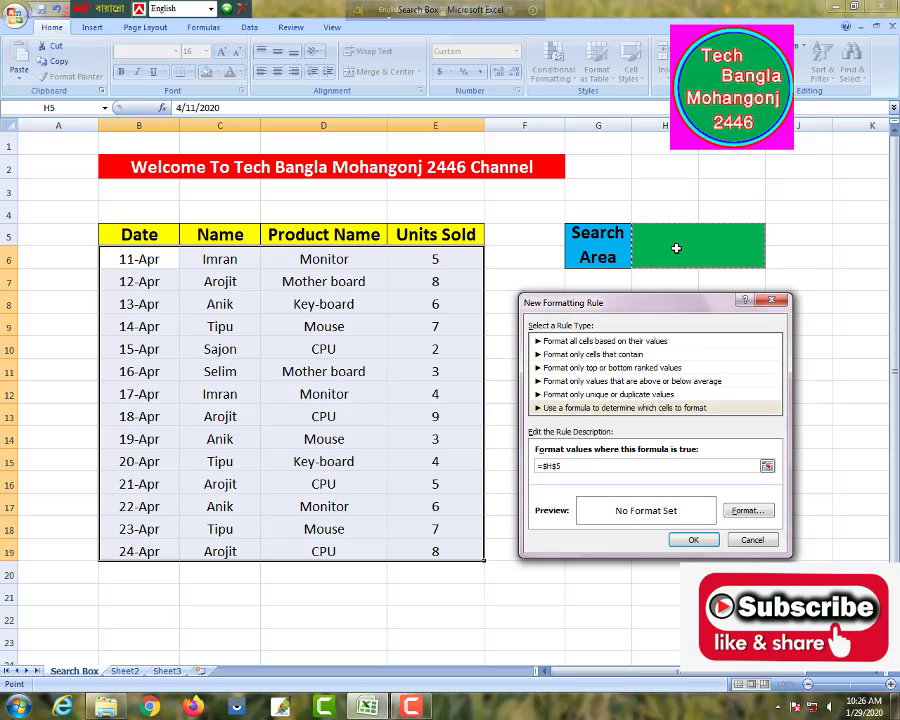
type("=")
left_click(140, 259)
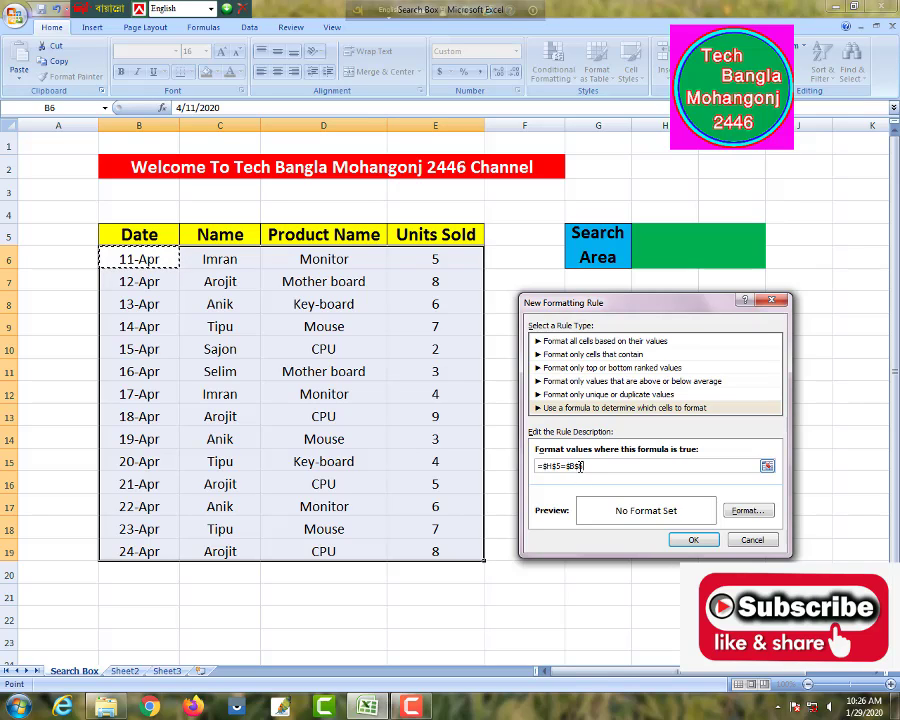
left_click(582, 466)
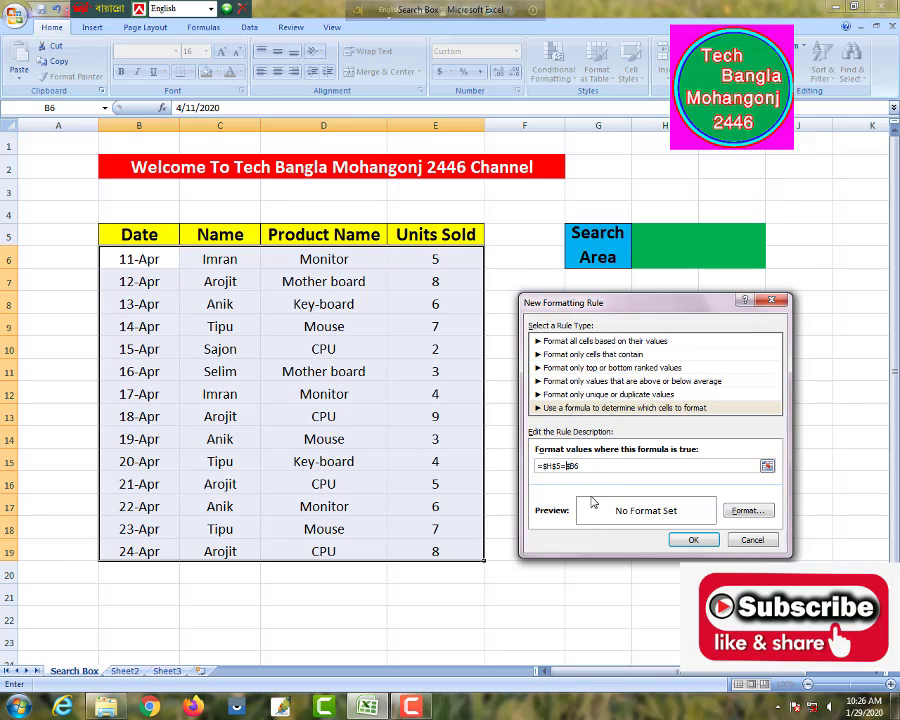
type("$")
In the rule's Format Cells dialog, set the Font style to Bold.
left_click(750, 514)
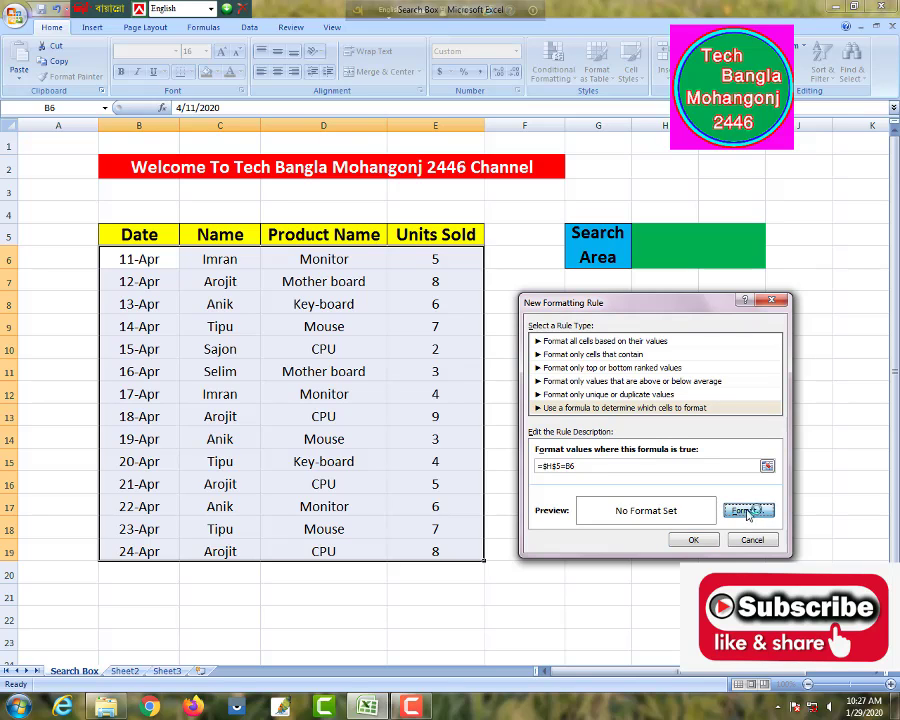
left_click_drag(586, 240, 649, 205)
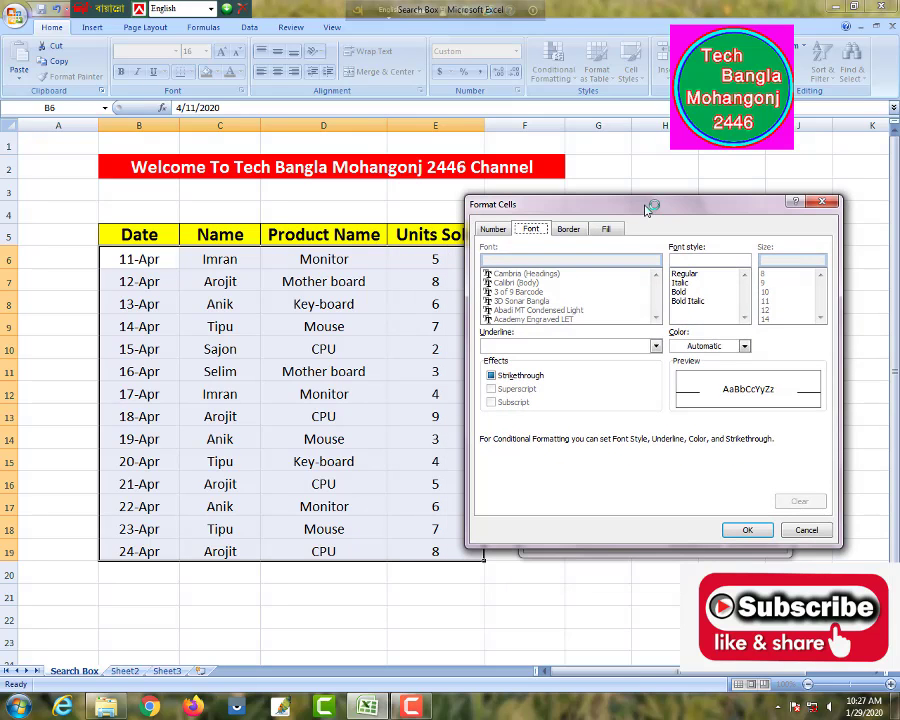
left_click(492, 228)
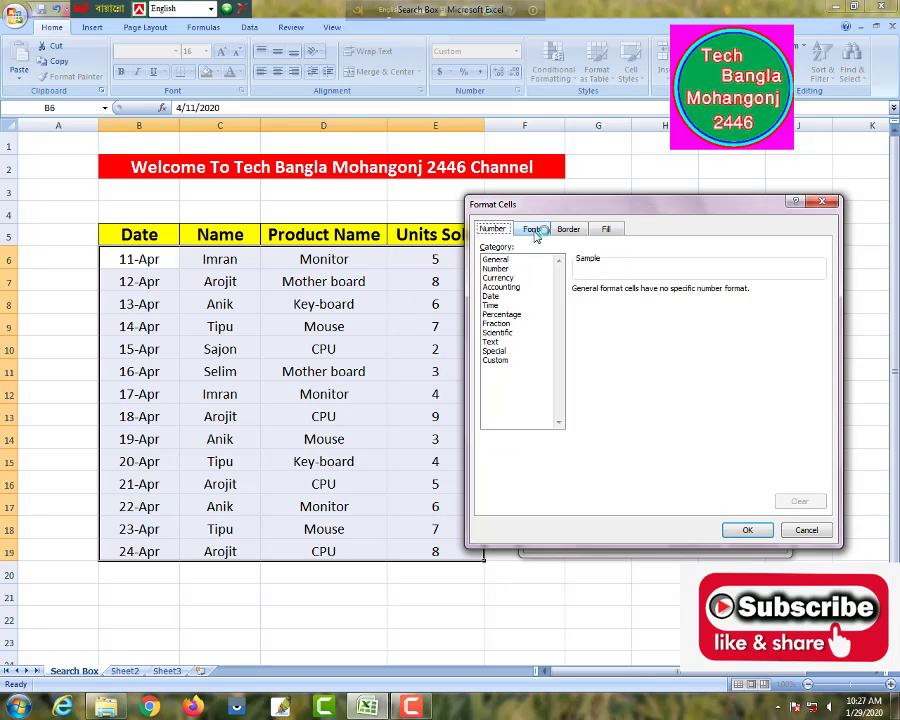
left_click(532, 231)
left_click(572, 230)
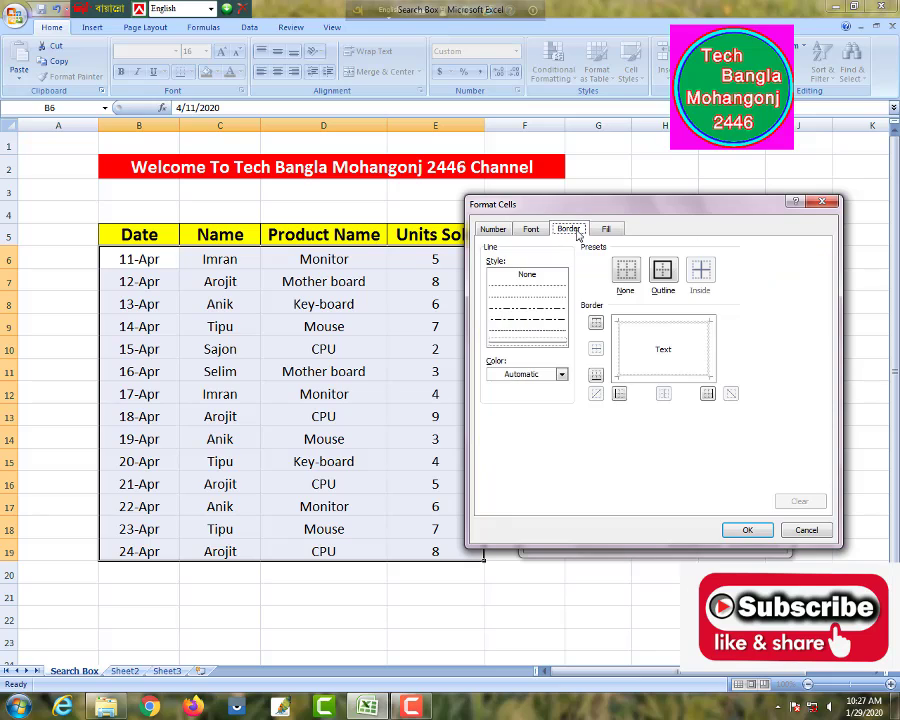
left_click(606, 229)
left_click(495, 230)
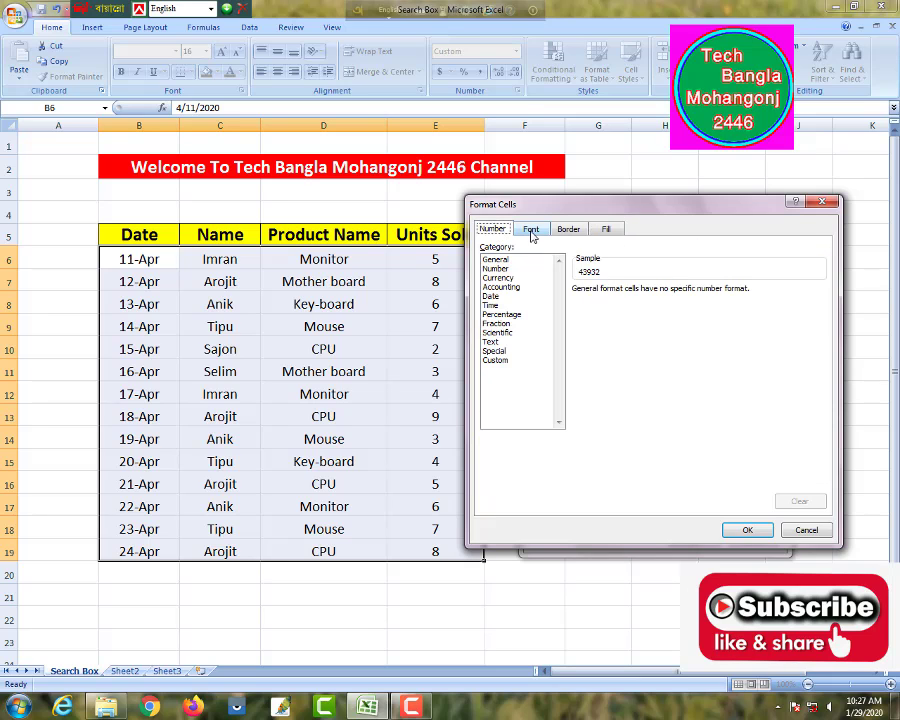
left_click(530, 229)
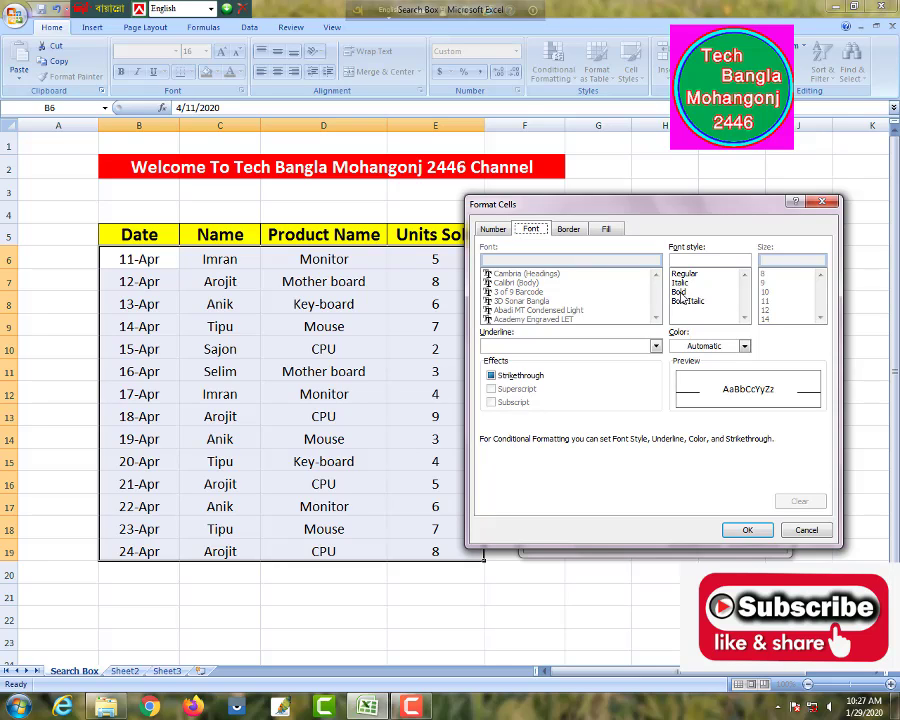
left_click(679, 292)
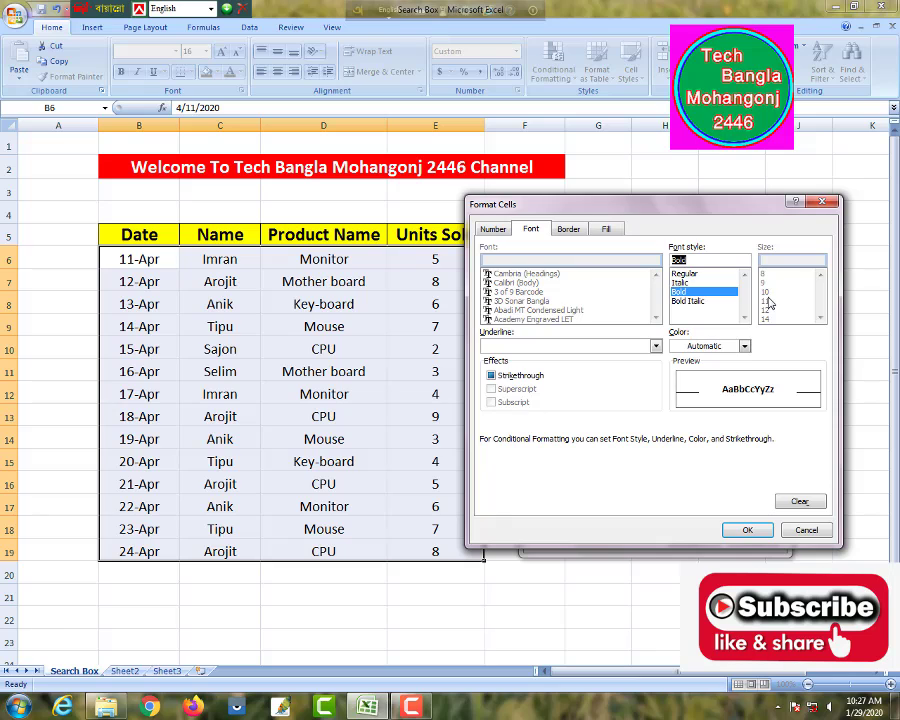
Add top, right, bottom and left borders so matching cells are fully boxed.
left_click(570, 230)
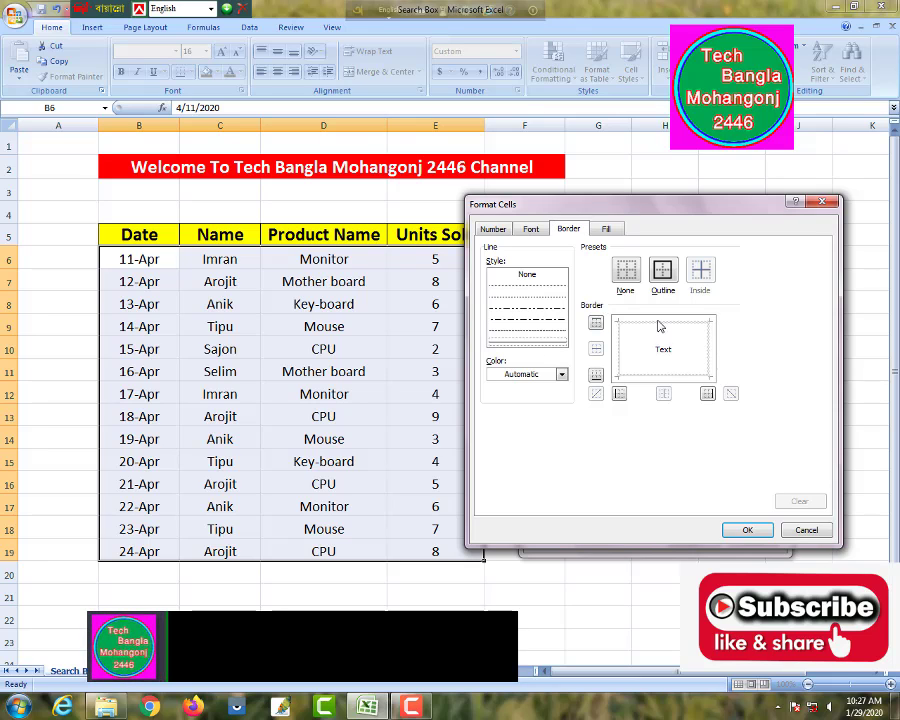
left_click(685, 322)
left_click(709, 350)
left_click(670, 377)
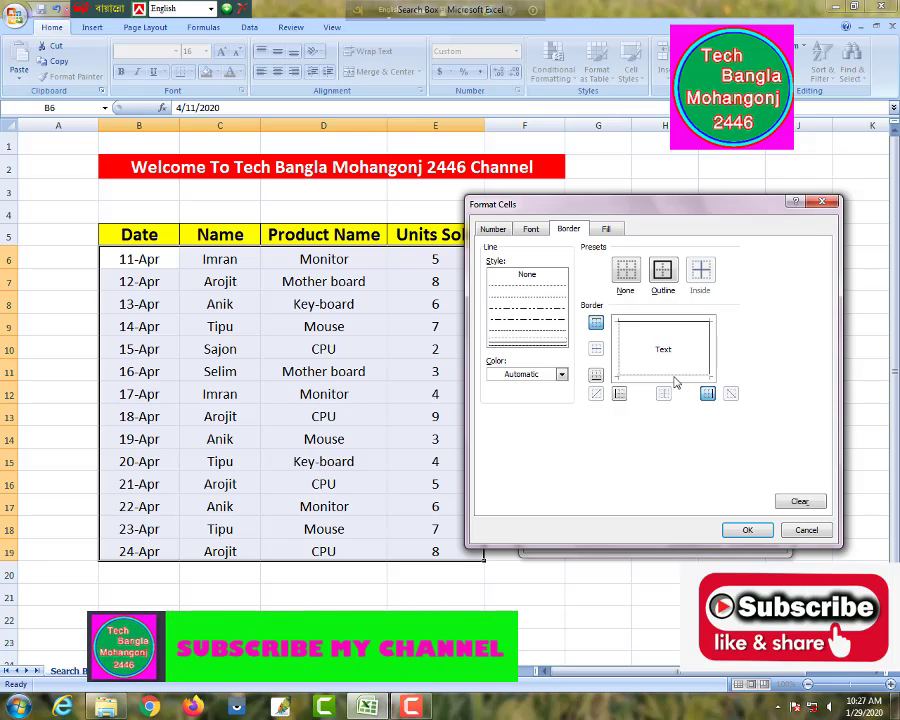
left_click(619, 358)
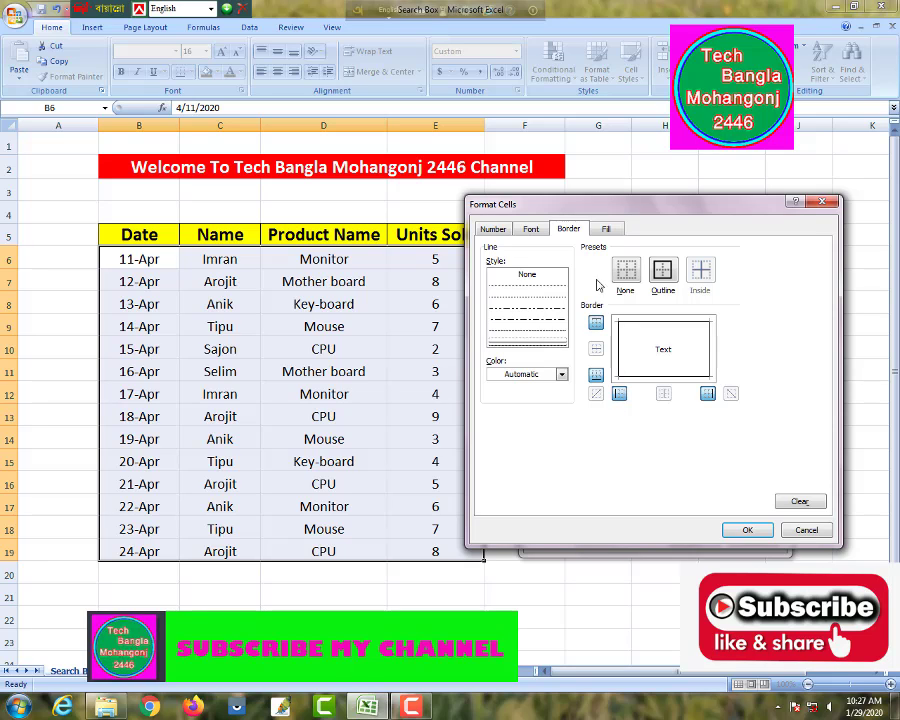
Fill matching cells light blue and confirm the rule with OK twice.
left_click(607, 230)
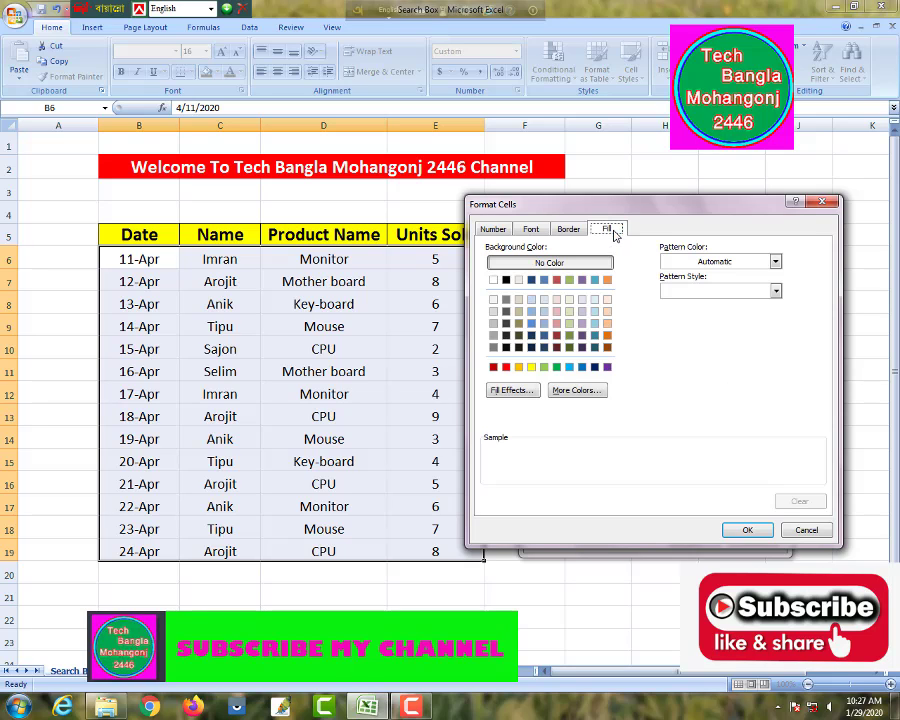
left_click(569, 368)
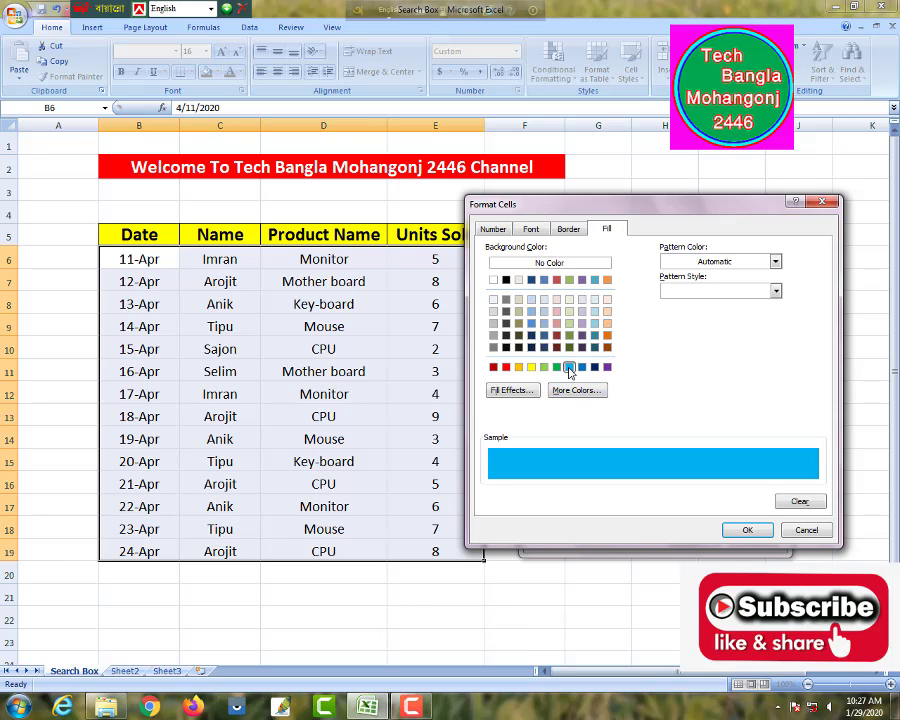
left_click(747, 530)
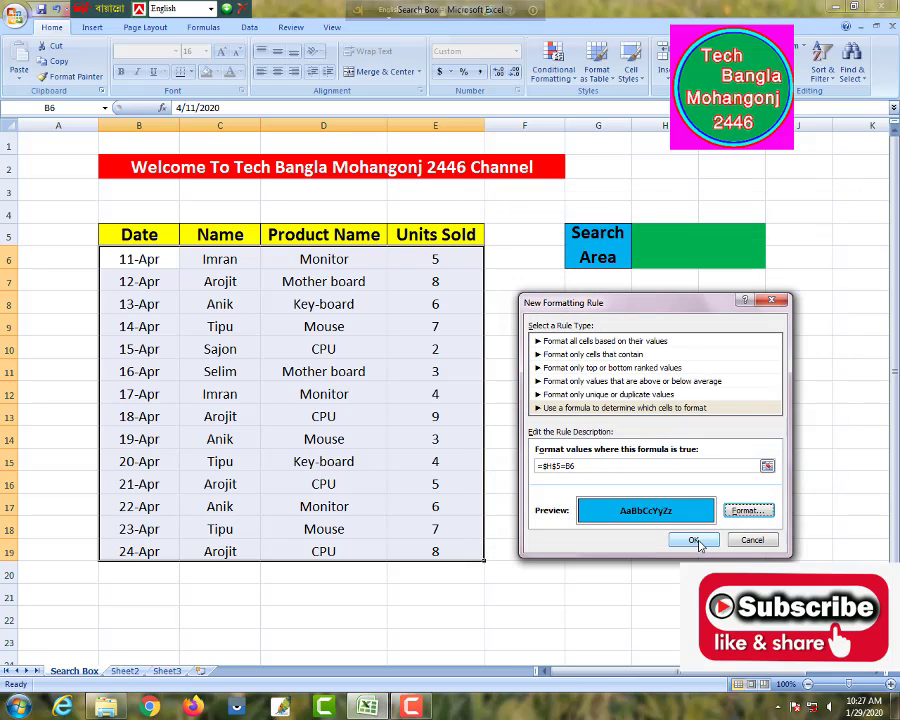
left_click(699, 543)
left_click(604, 446)
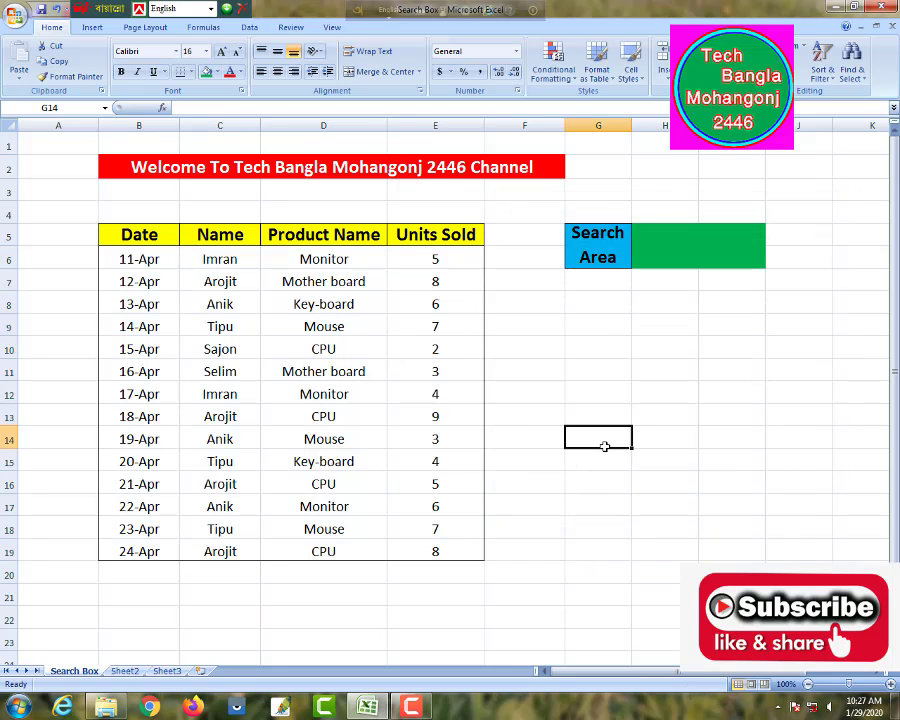
left_click(678, 246)
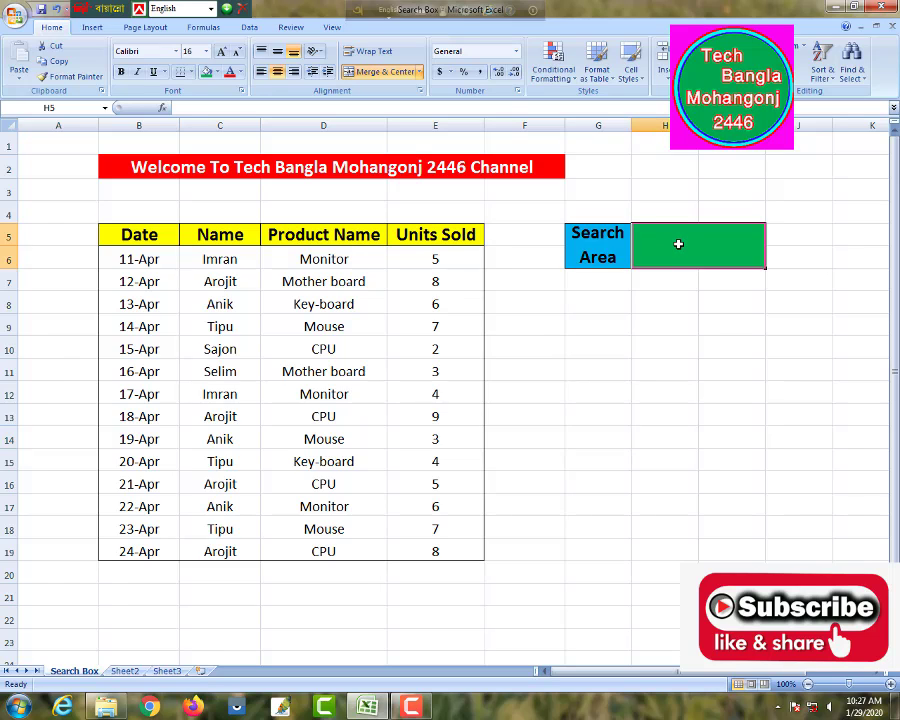
type("cp")
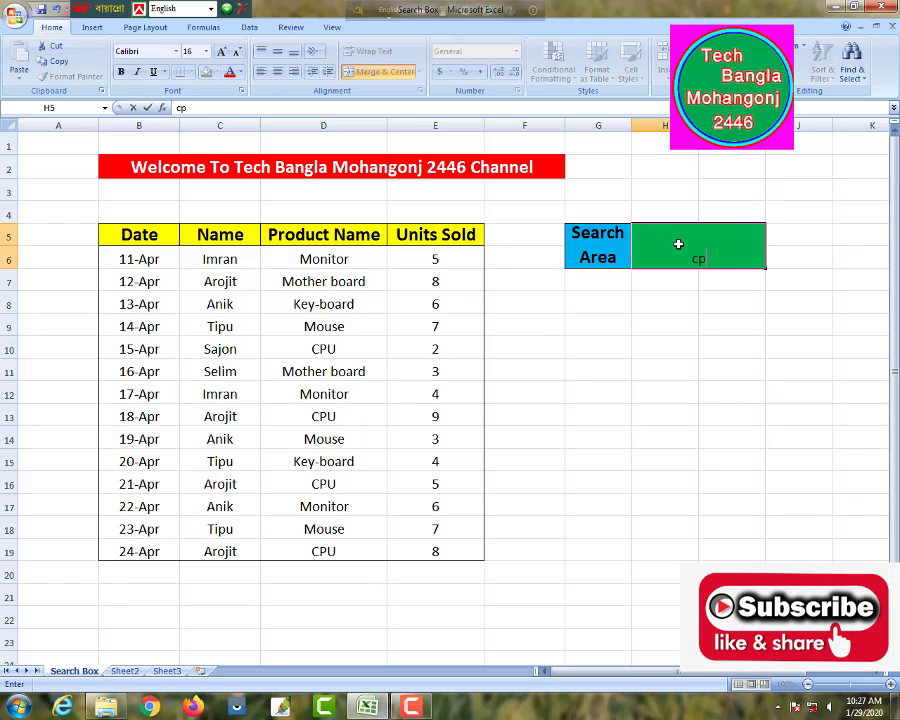
type("u")
key("Return")
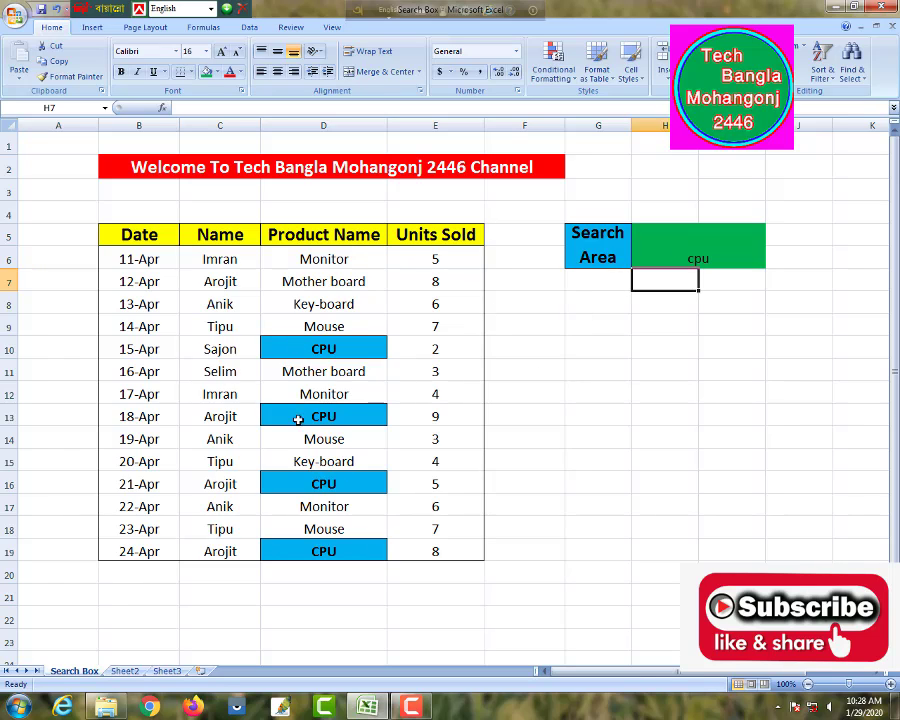
left_click(690, 258)
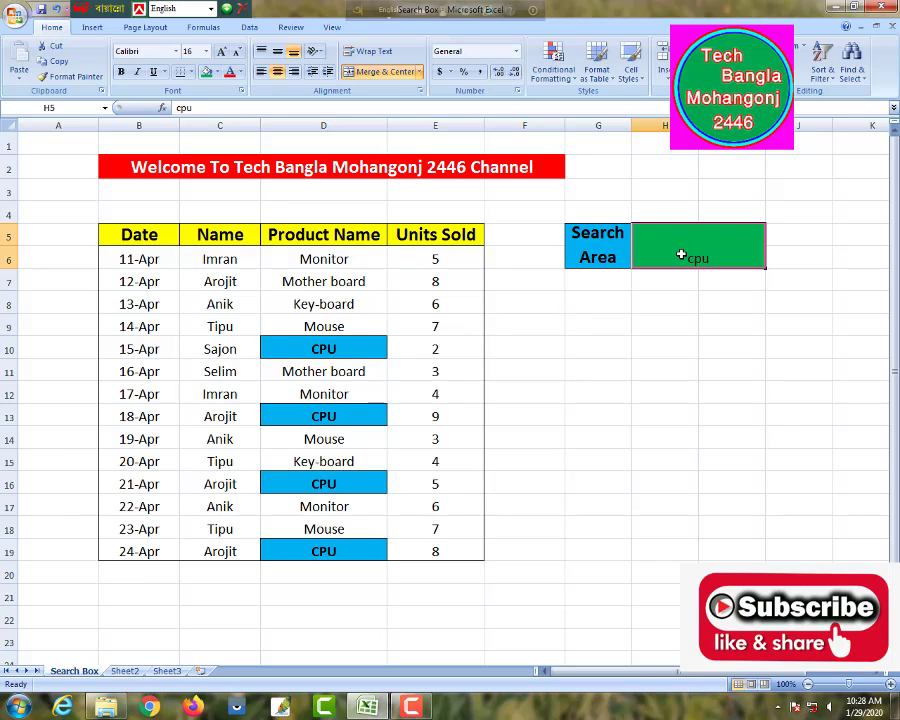
left_click(700, 304)
left_click(691, 257)
key("Delete")
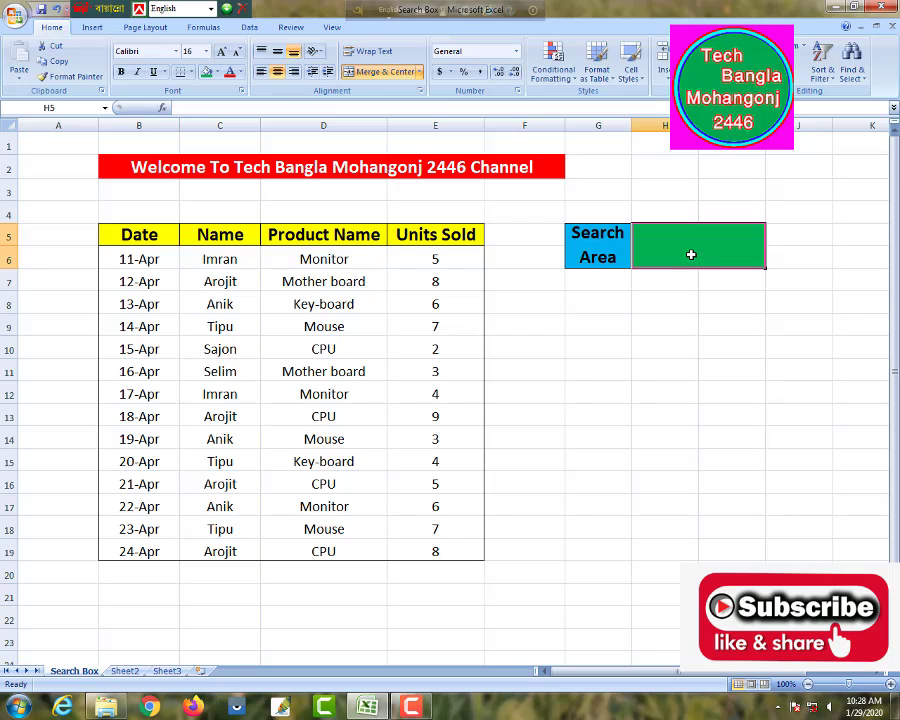
Search for a salesperson's name in H5, then clear it.
type("Imran")
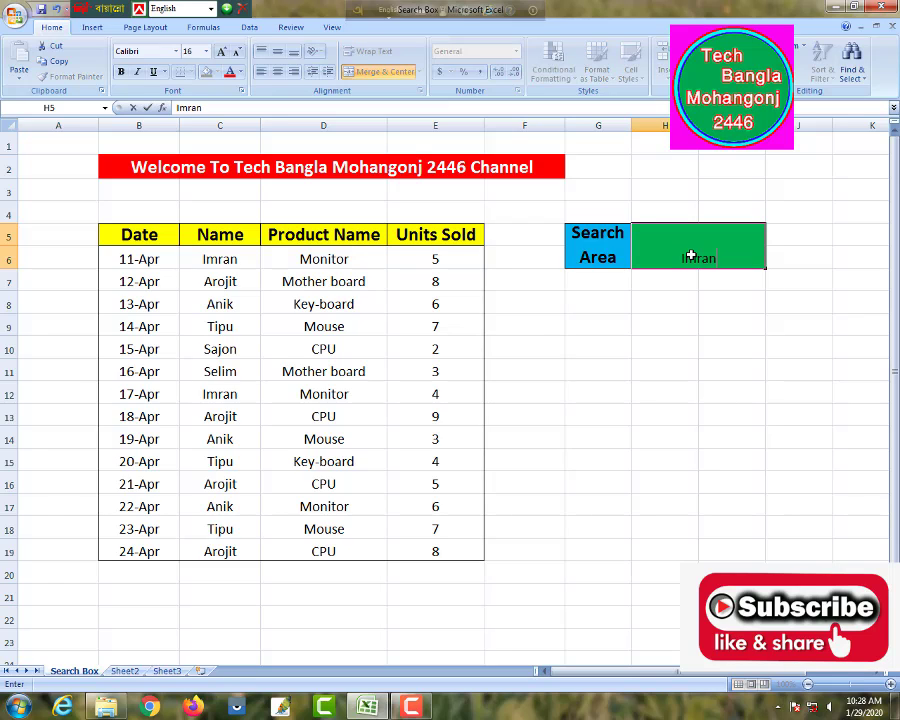
key("Return")
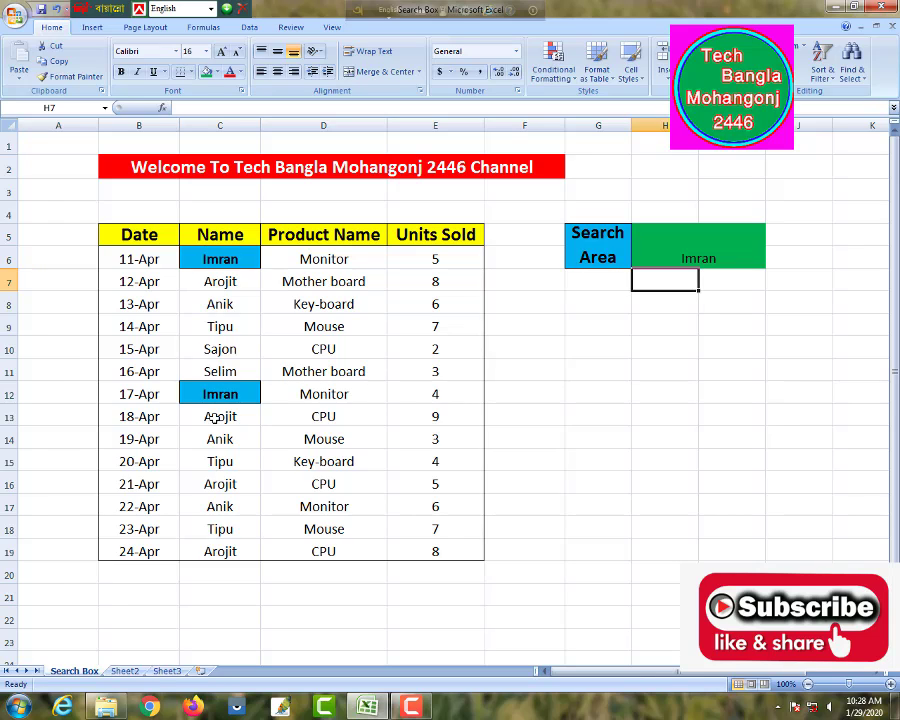
left_click(702, 253)
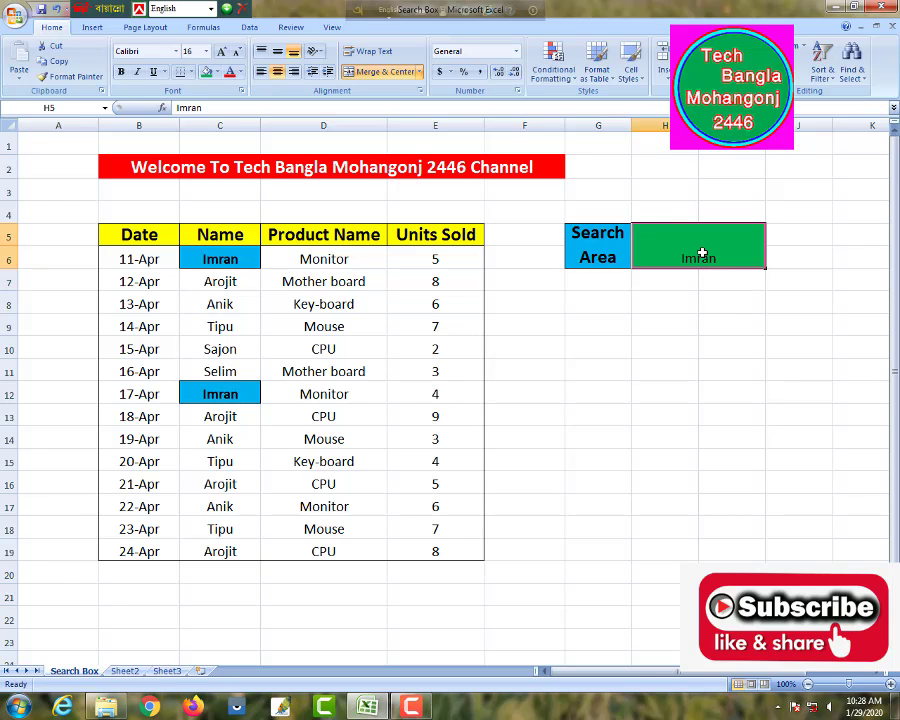
key("Delete")
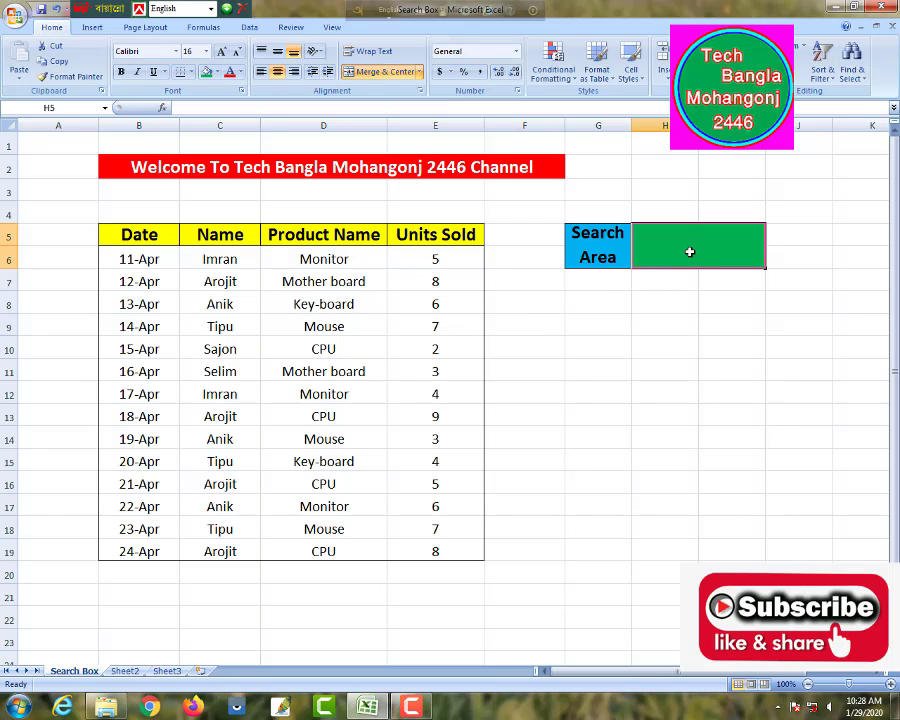
Enter 5 in H5 to highlight the two Units Sold cells equal to 5.
type("5")
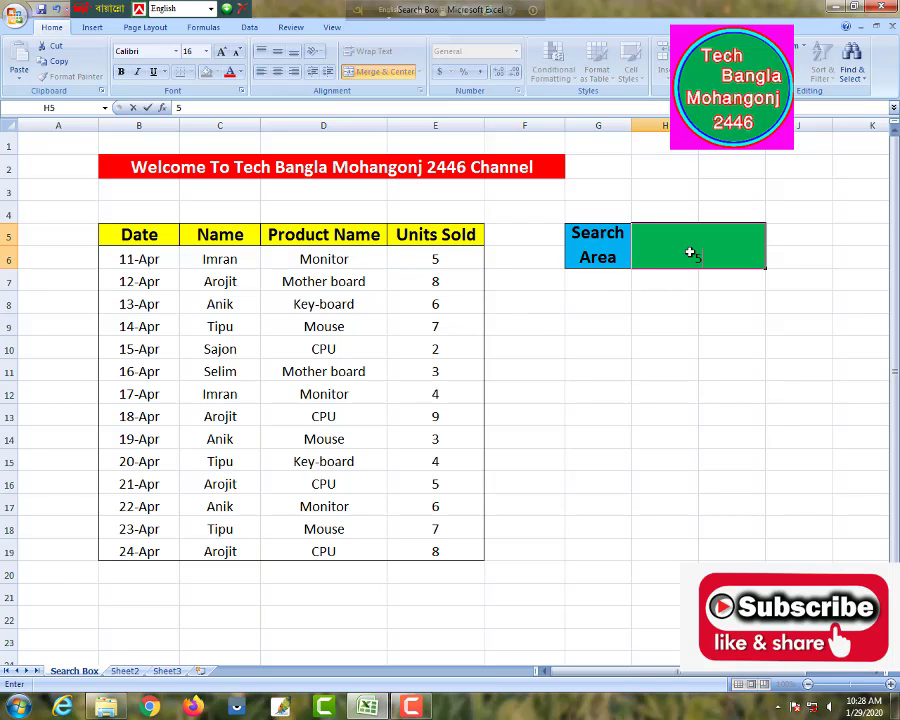
key("Return")
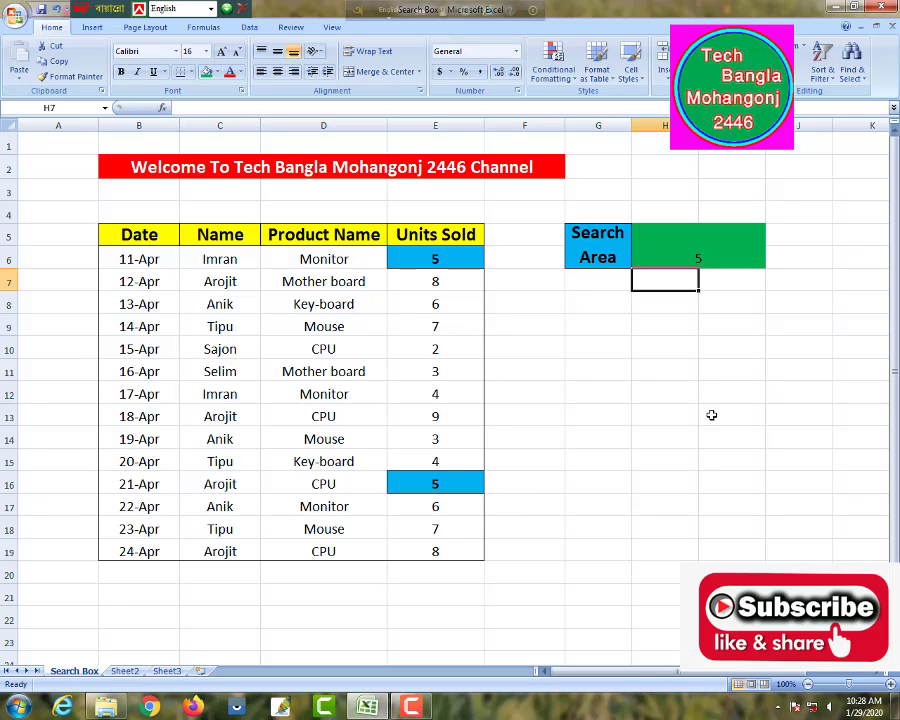
left_click(579, 429)
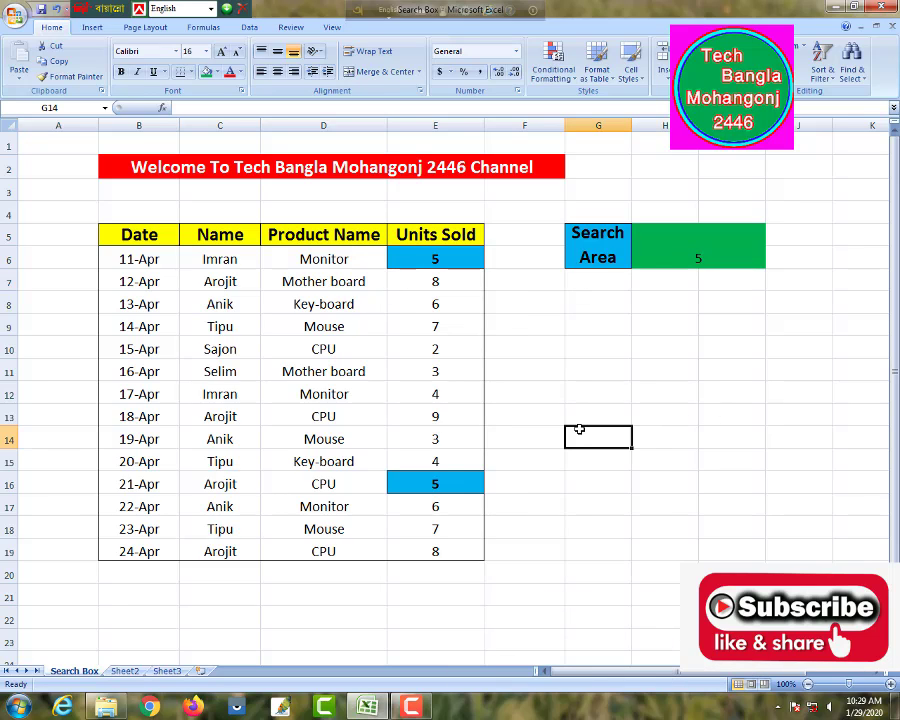
left_click(587, 375)
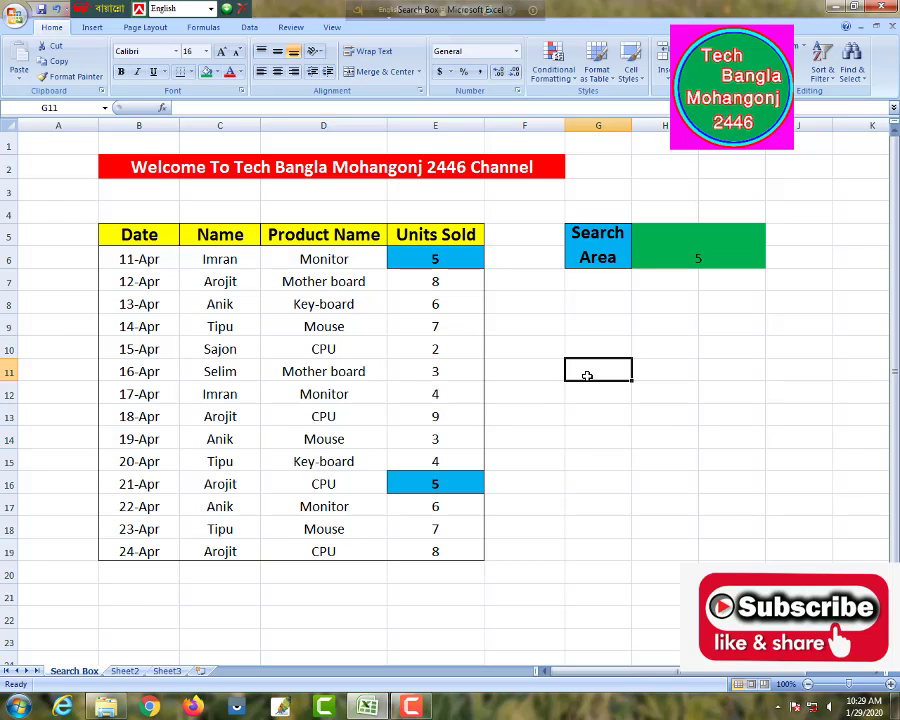